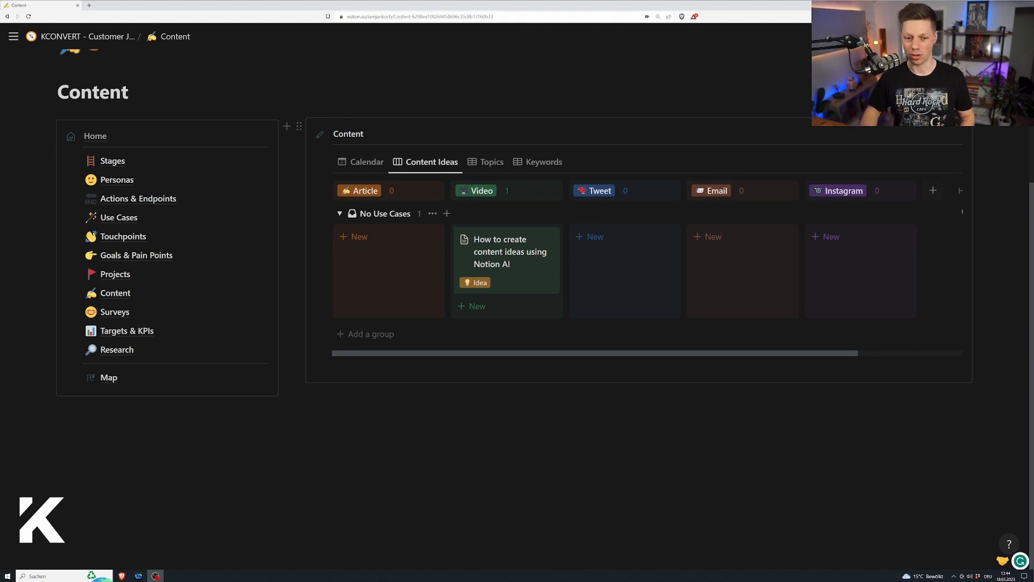
Open the AI writing prompt on an empty line below the Content Ideas board and start a "Brainstorm ideas" draft.
left_click(377, 338)
left_click(456, 395)
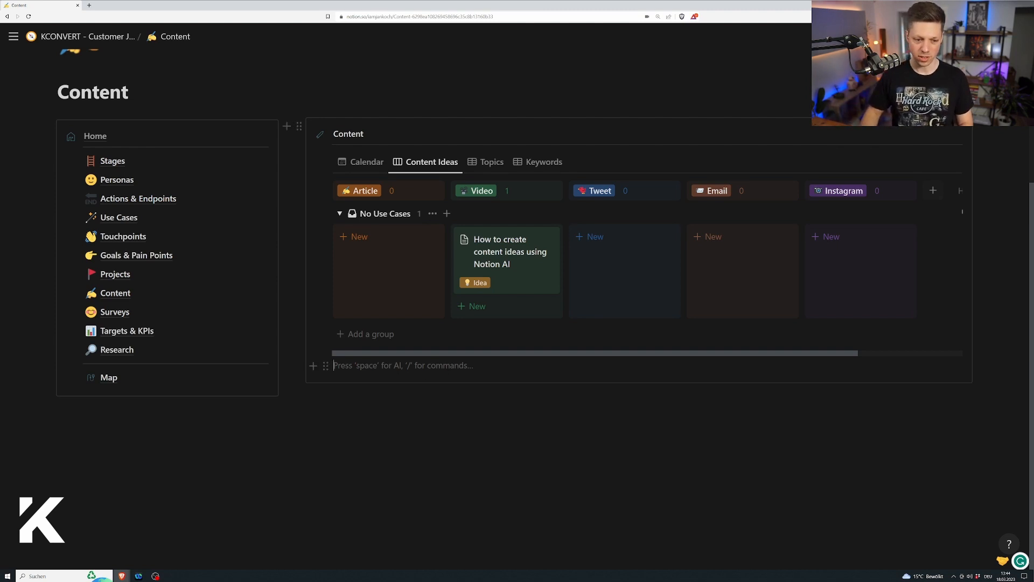
key("ctrl+plus")
key("space")
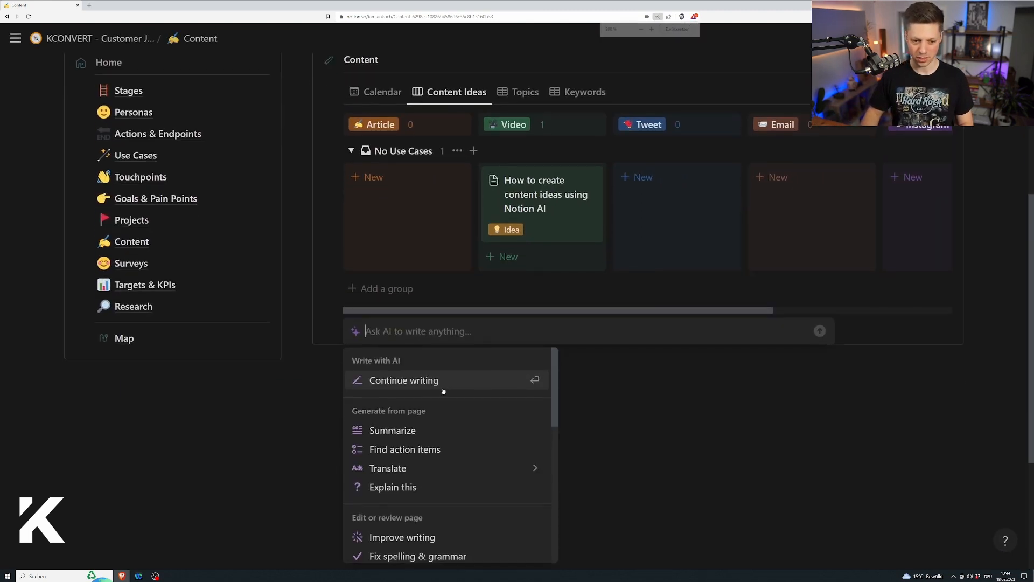
scroll(494, 444, "down", 2)
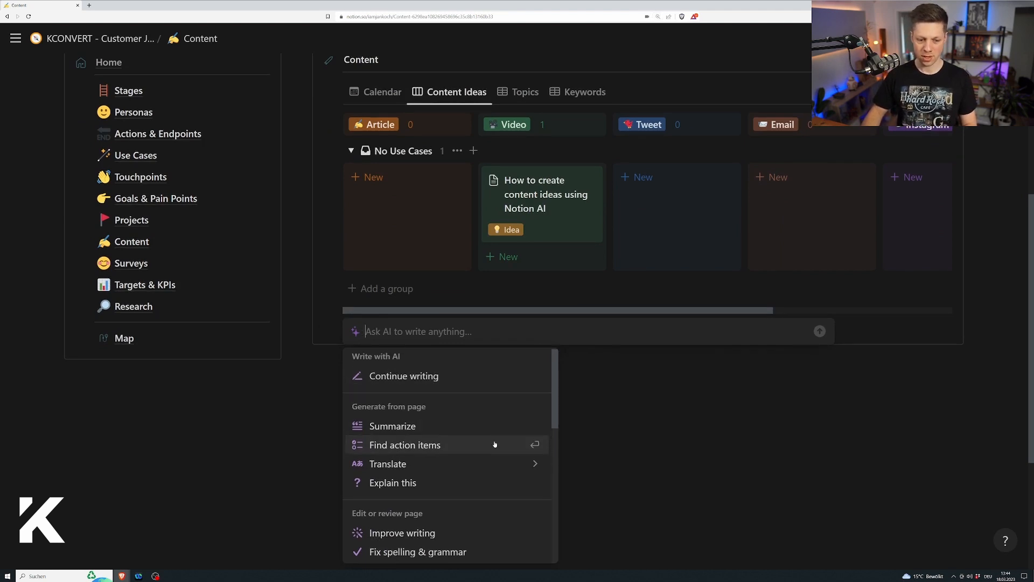
scroll(494, 426, "down", 4)
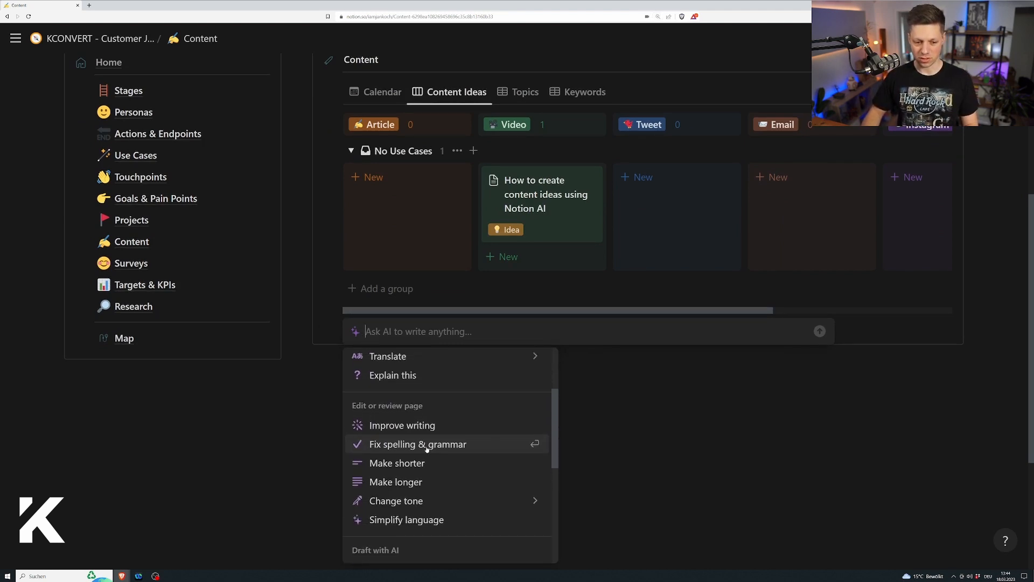
scroll(427, 449, "down", 2)
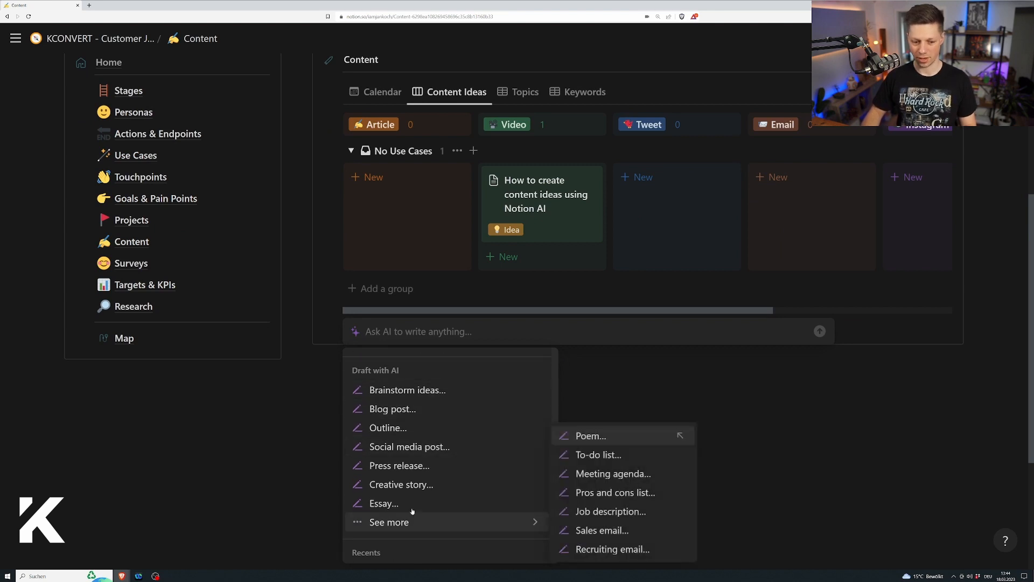
left_click(418, 391)
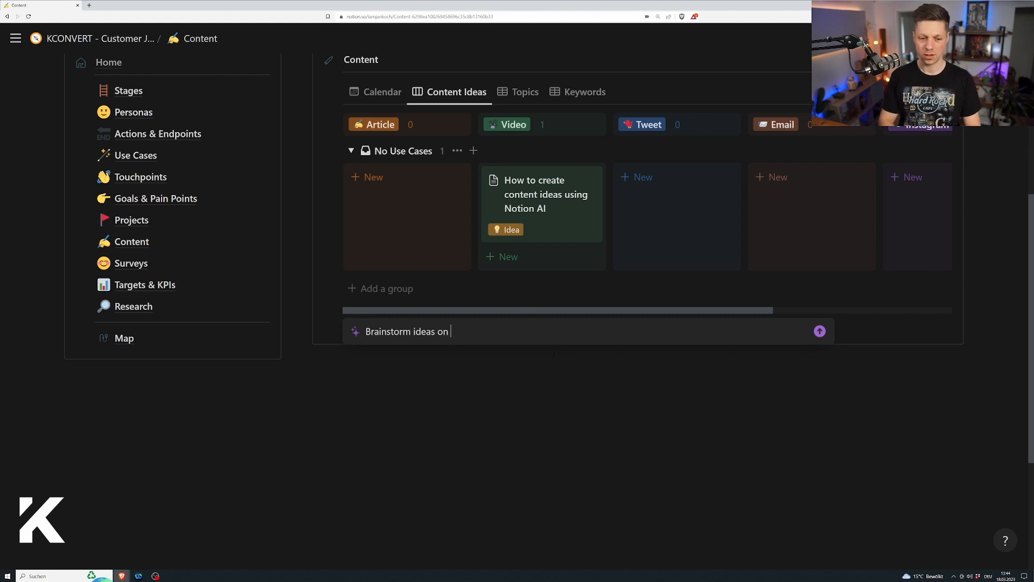
Generate and keep ideas on social media content for marketing advisory that teaches busy entrepreneurs how to use AI for their marketing activities to speed up their processes.
type("scoial")
key("BackSpace")
key("BackSpace")
key("BackSpace")
key("BackSpace")
key("BackSpace")
type("o")
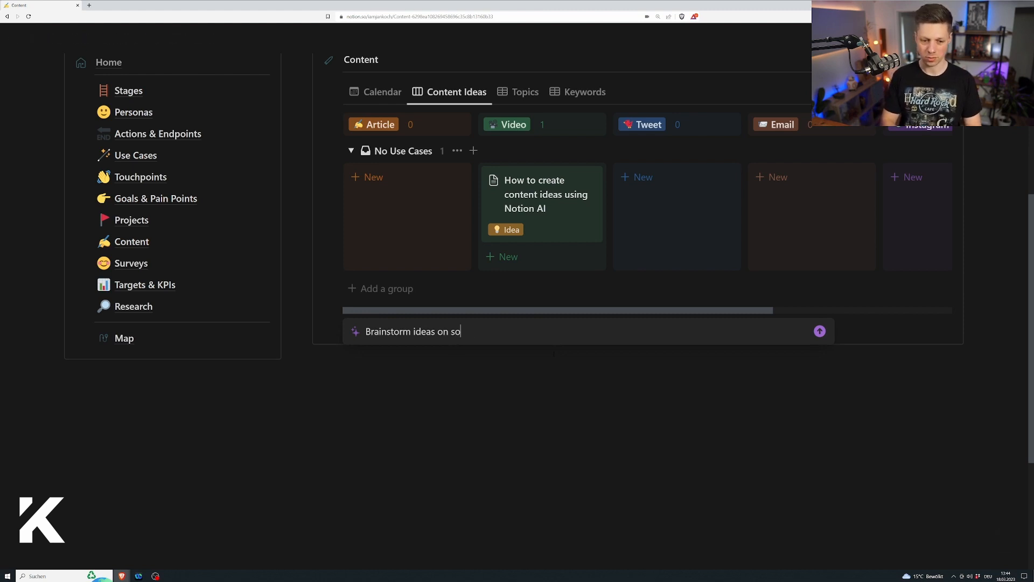
type("cial media content")
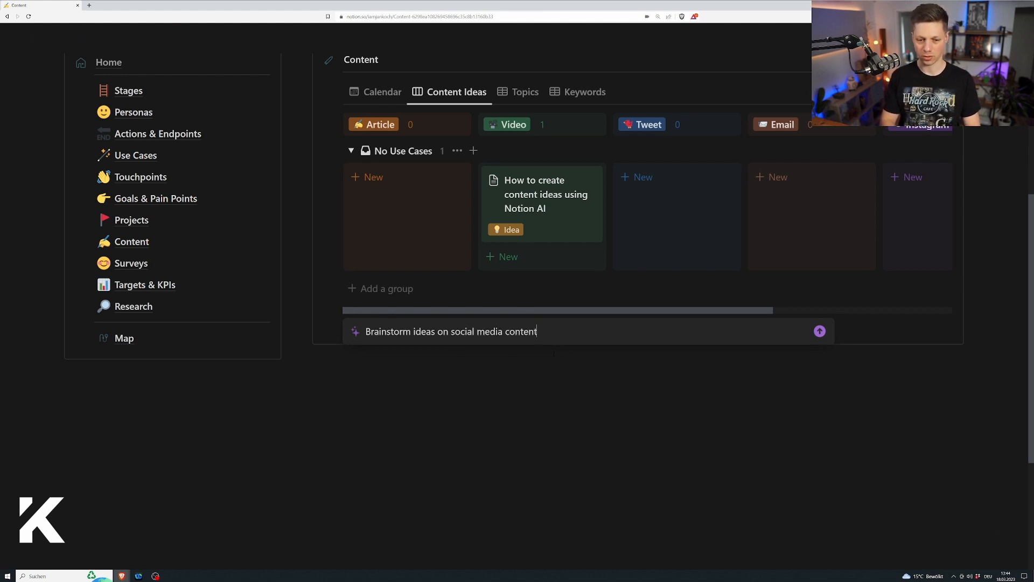
type(" for marke")
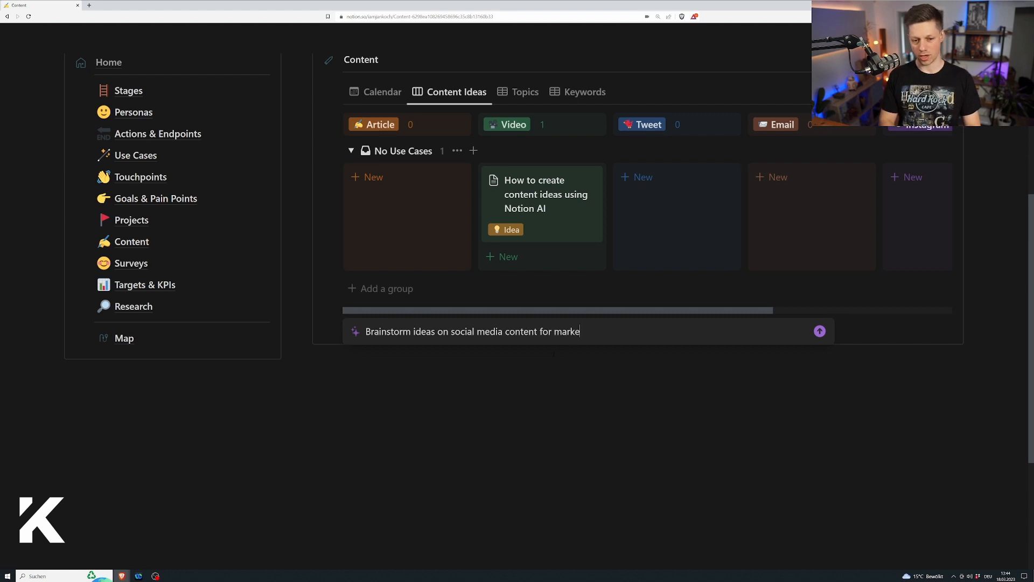
type("ting advisory tha")
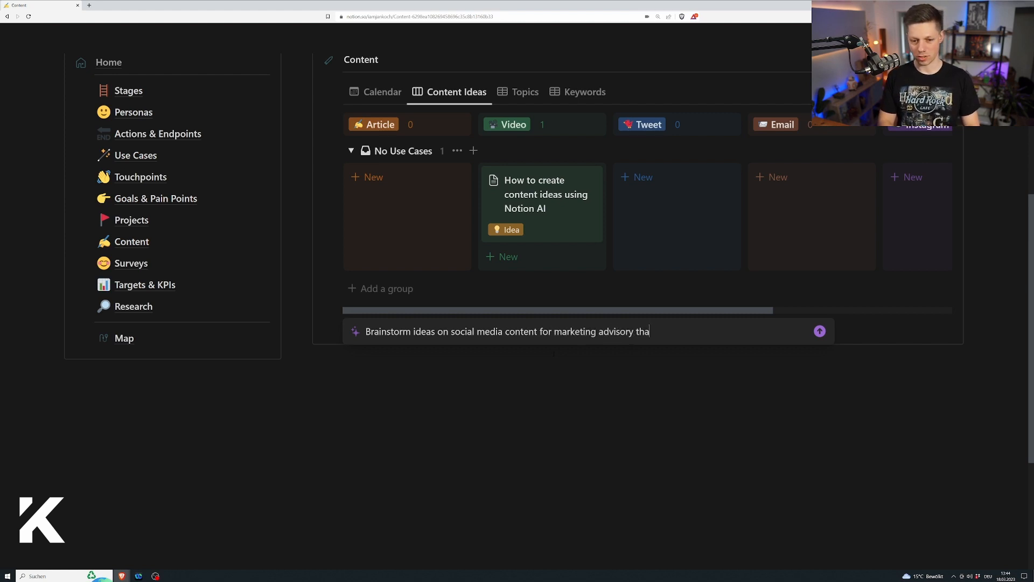
type("t teaches busy")
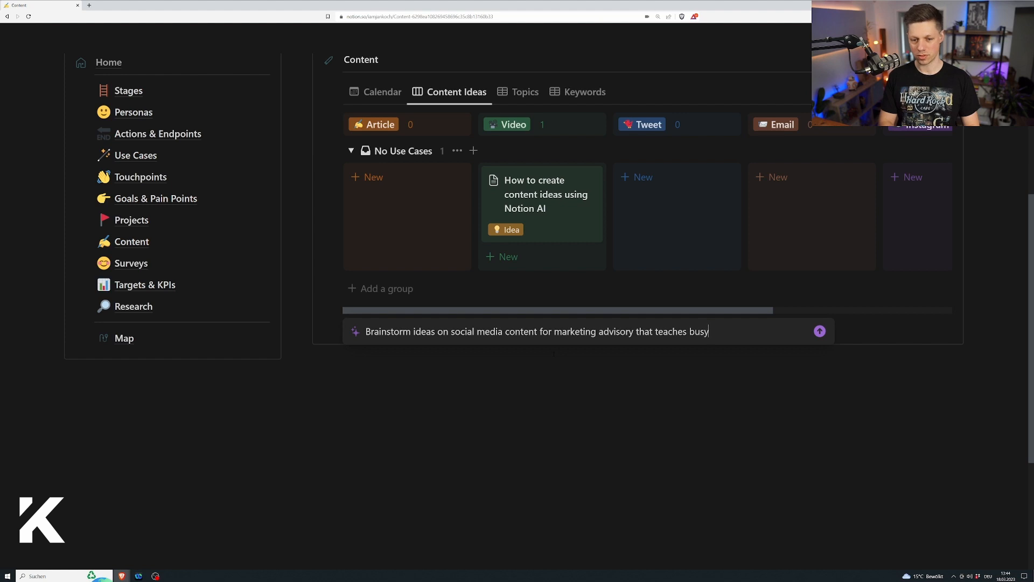
type(" entrepreneurs who")
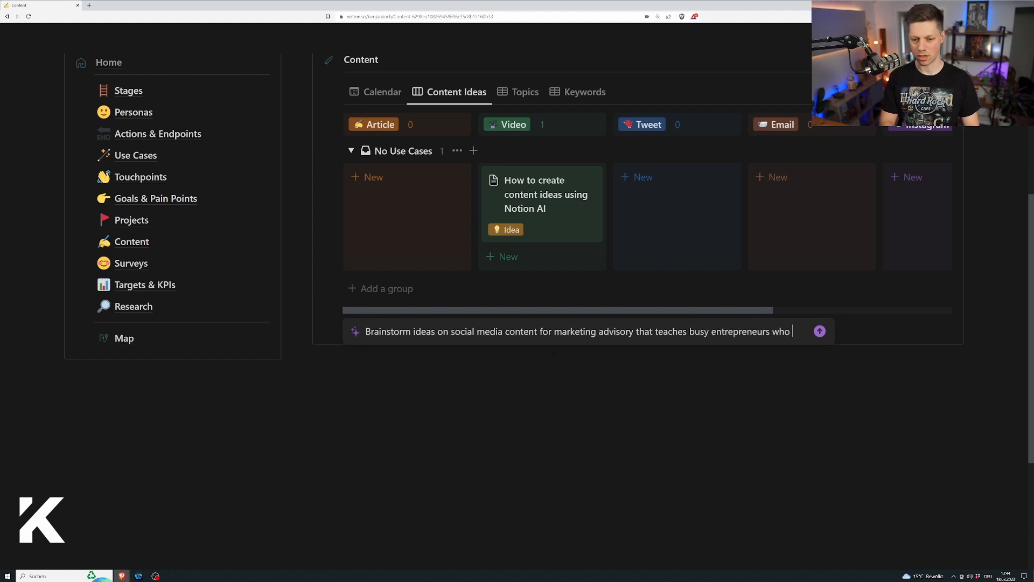
key("BackSpace")
key("BackSpace")
key("BackSpace")
type("how to")
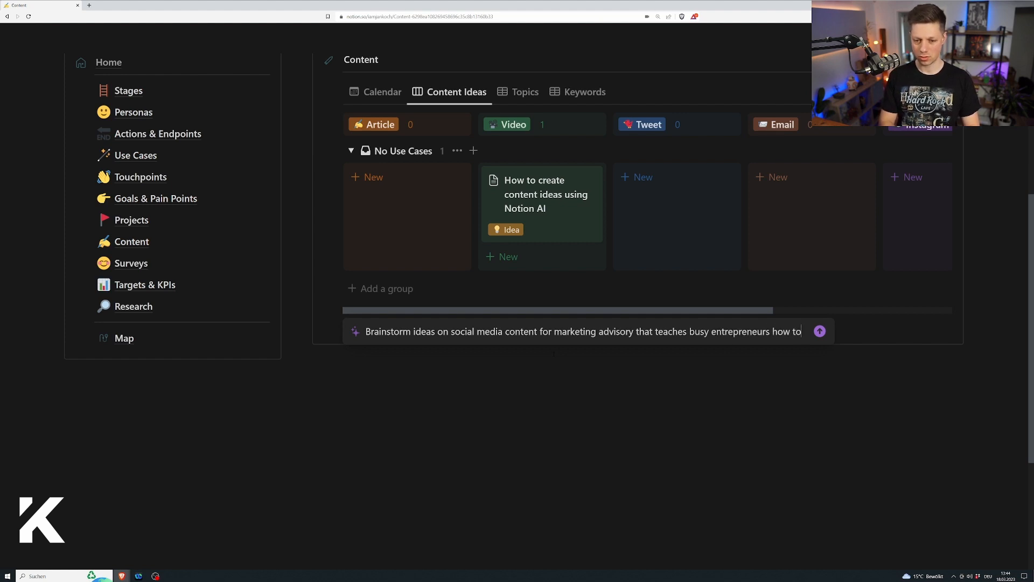
type(" use AI for th")
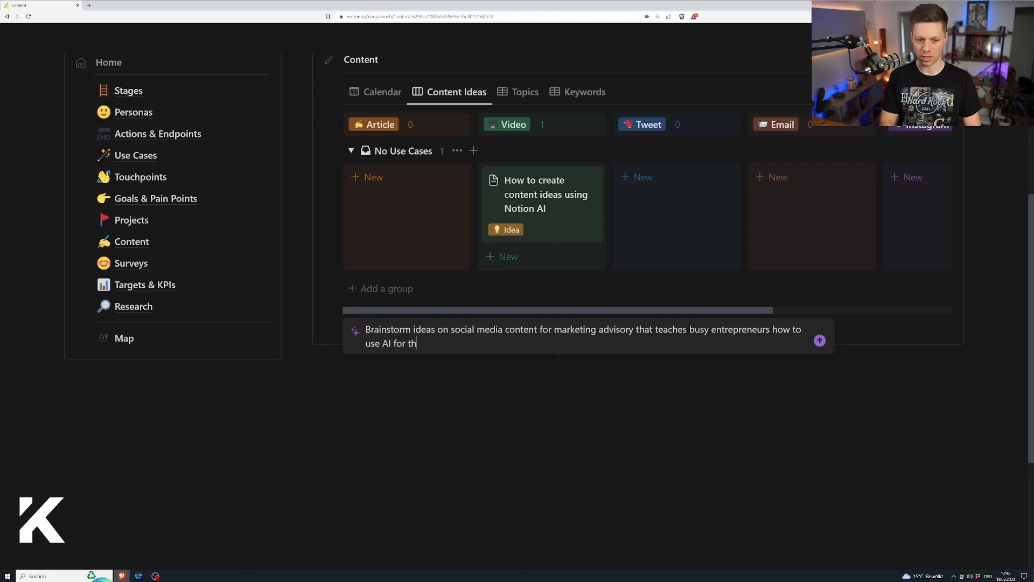
type("eir marketing acti")
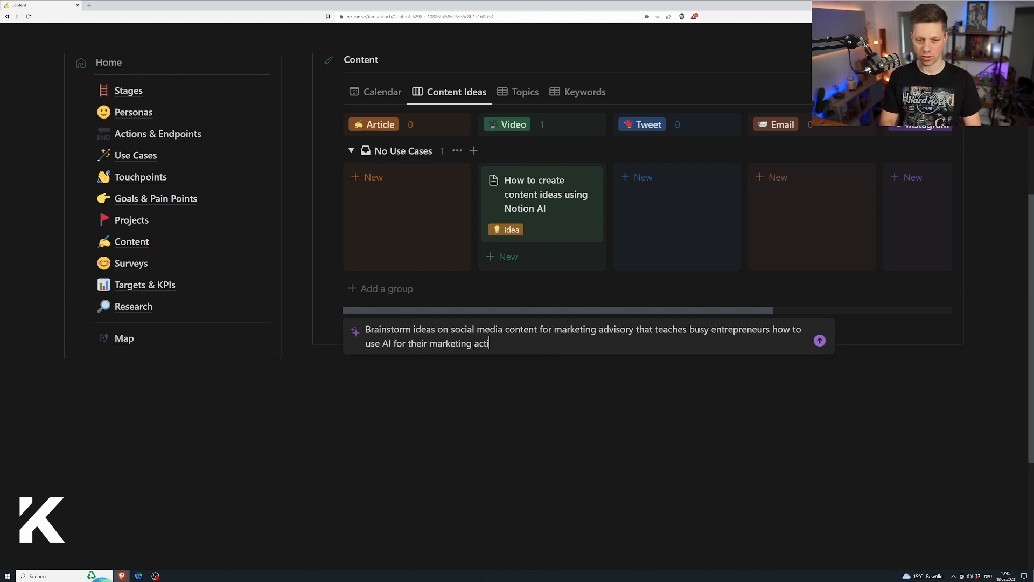
type("vities to speed up thei")
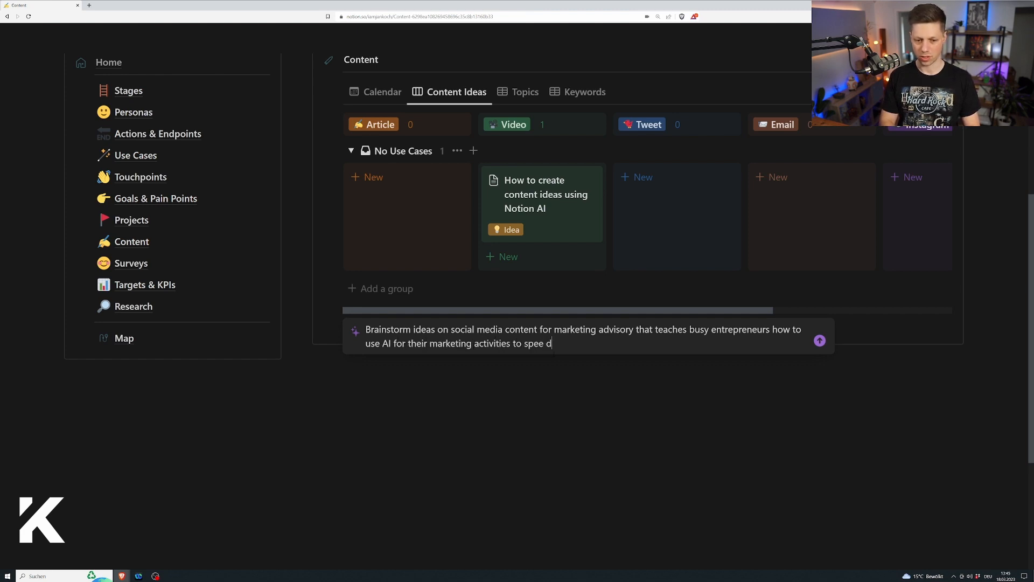
type("r processes.")
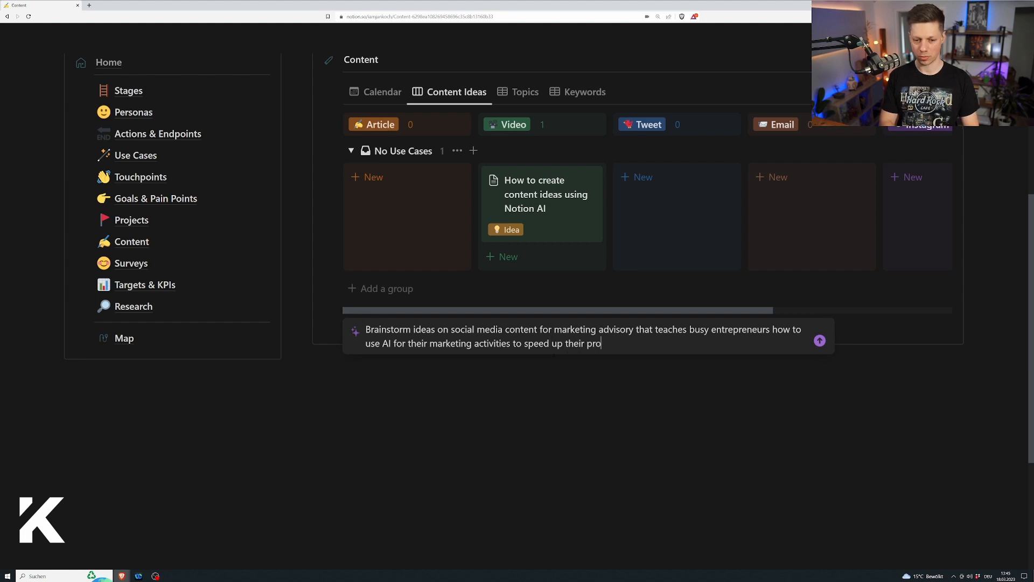
key("Return")
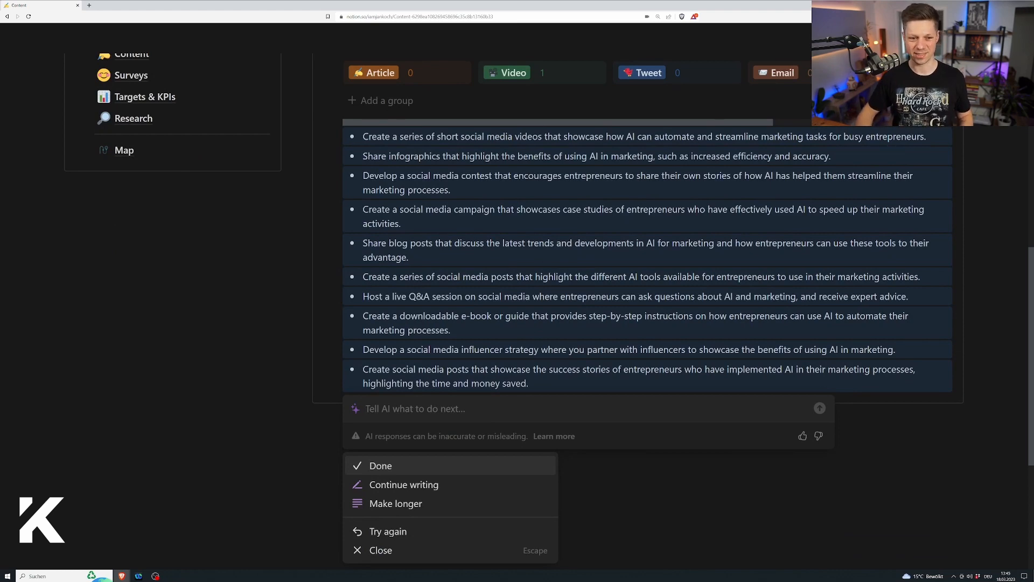
key("Return")
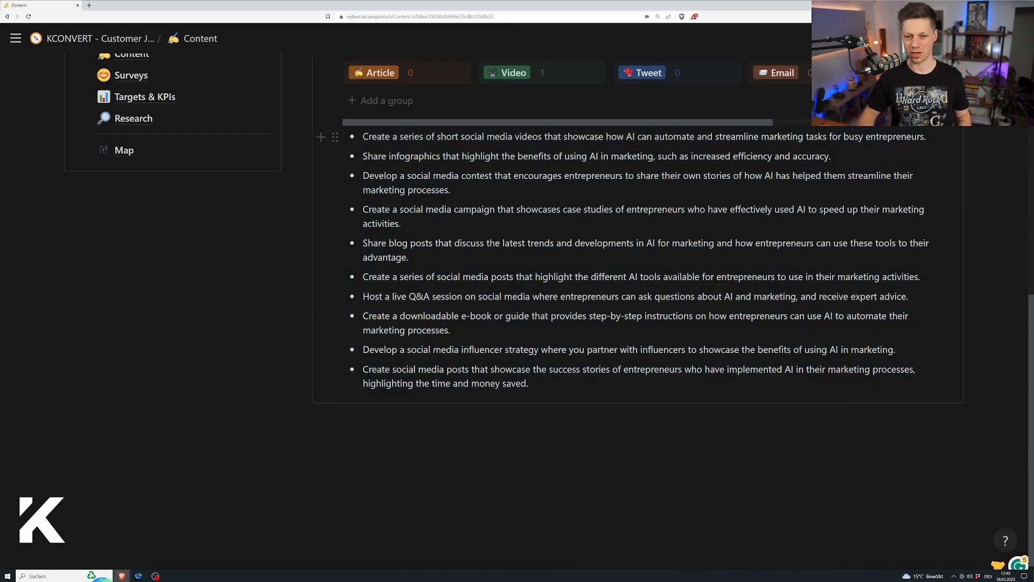
Review the generated social media ideas one by one, from the short video series to the entrepreneur success stories.
left_click_drag(723, 137, 864, 136)
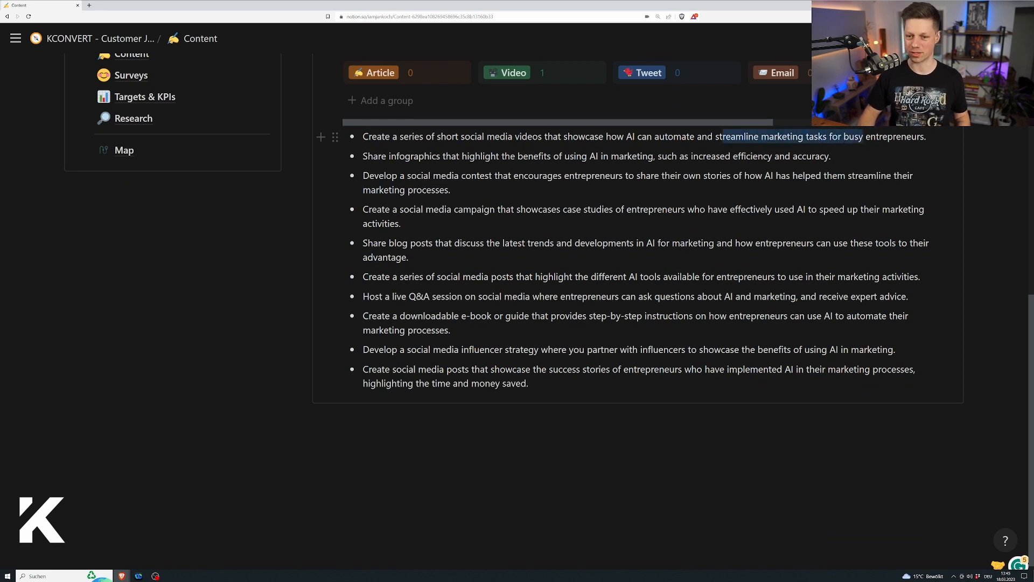
left_click(865, 137)
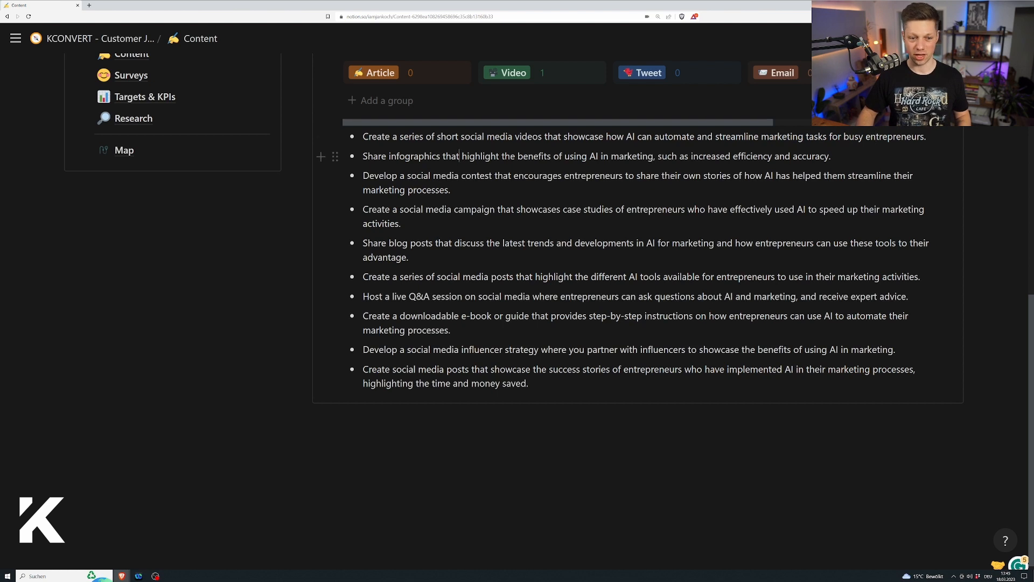
left_click_drag(441, 175, 497, 176)
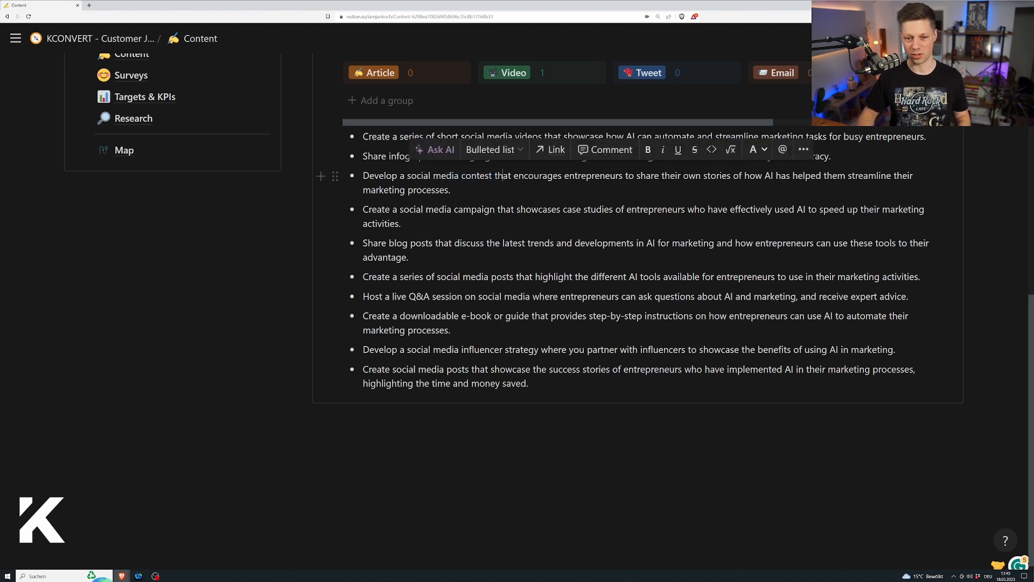
left_click(498, 176)
left_click_drag(706, 175, 770, 176)
left_click(772, 177)
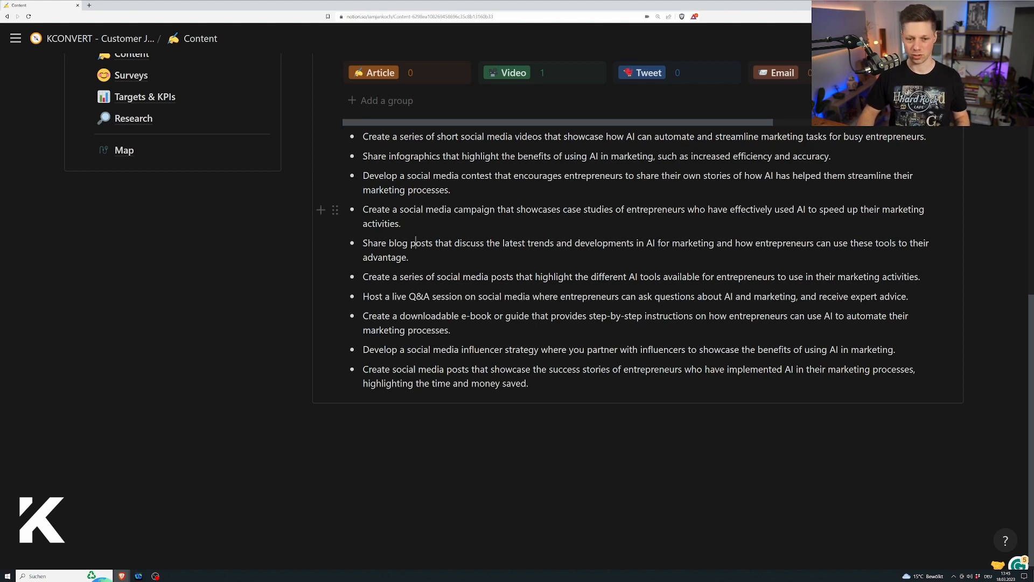
left_click_drag(552, 209, 597, 209)
left_click(604, 210)
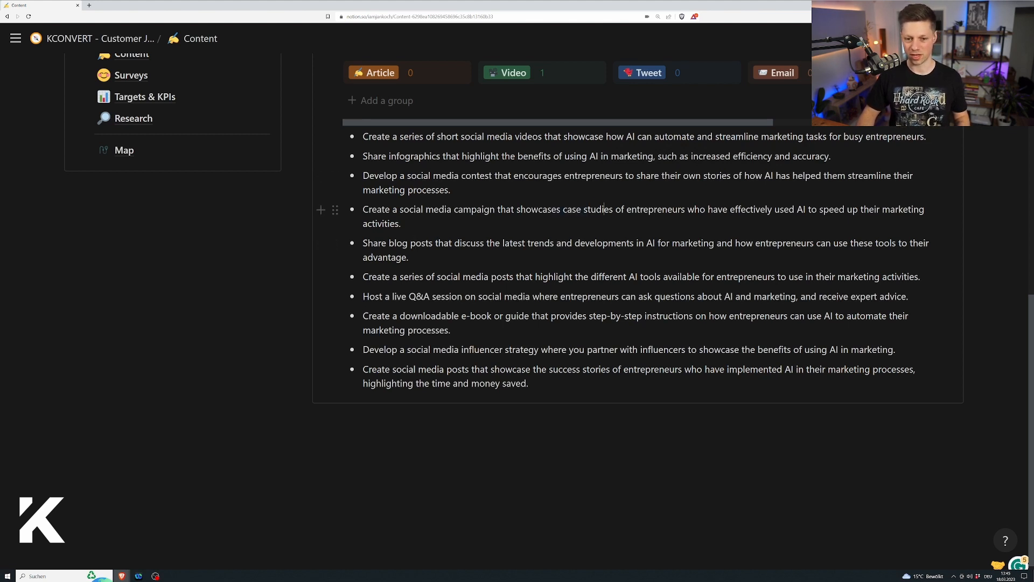
left_click_drag(422, 243, 470, 243)
left_click(490, 243)
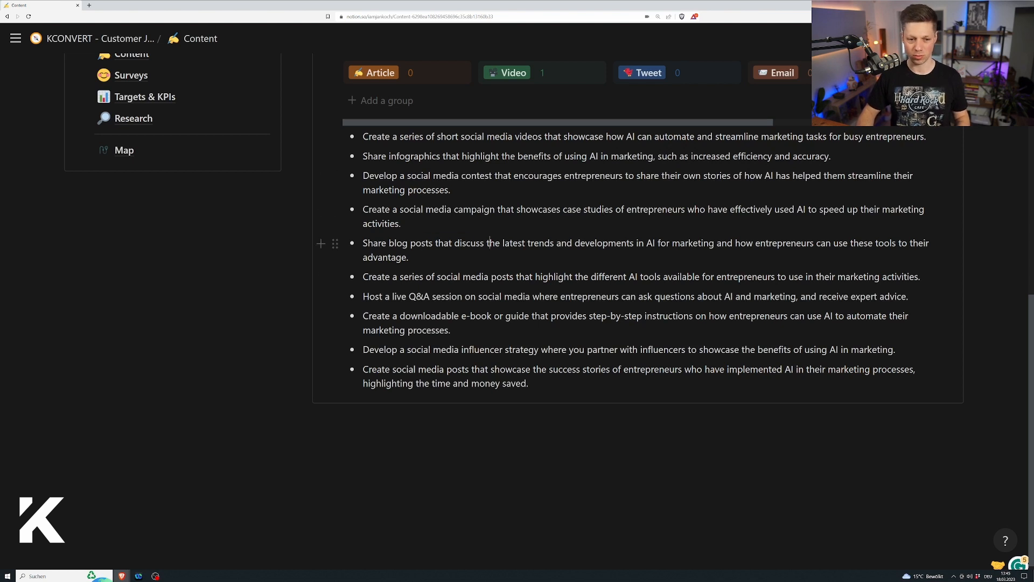
left_click(567, 369)
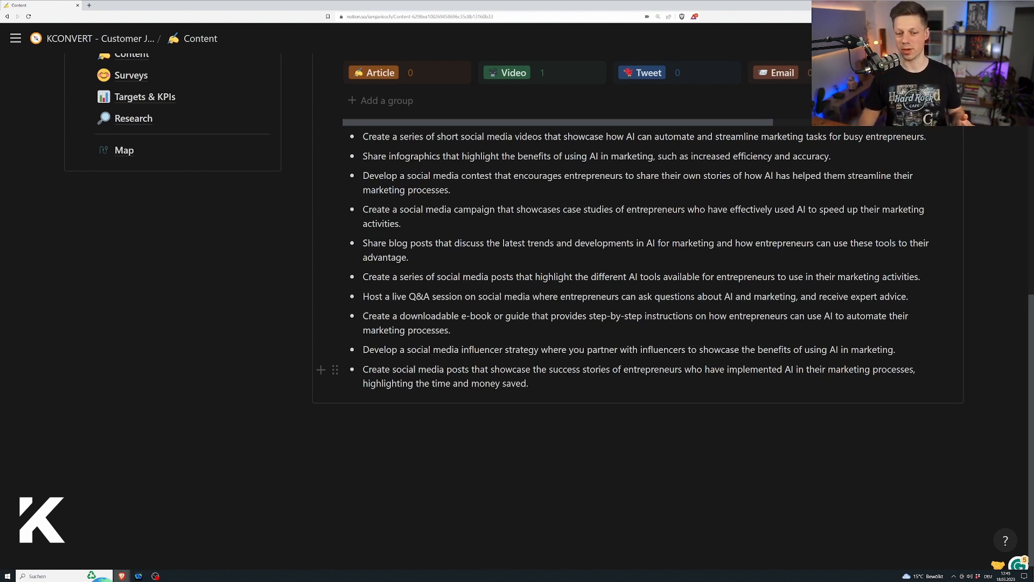
Below the list, generate and keep the AI answer to "Create 10 ideas for a LinkedIn post on how to use Notion AI for mapping out a content plan".
left_click(571, 383)
key("Return")
key("Return")
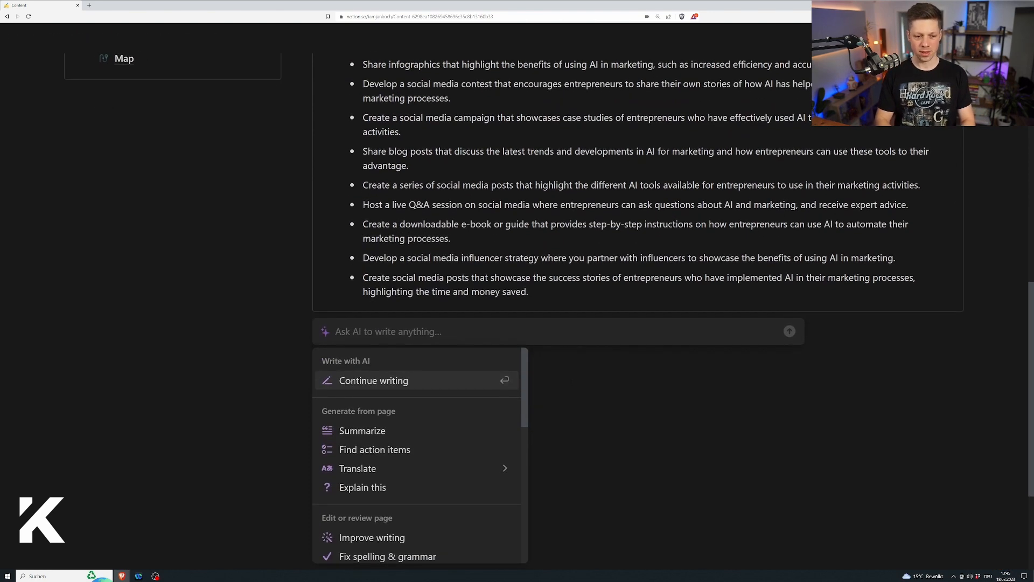
type("Create ")
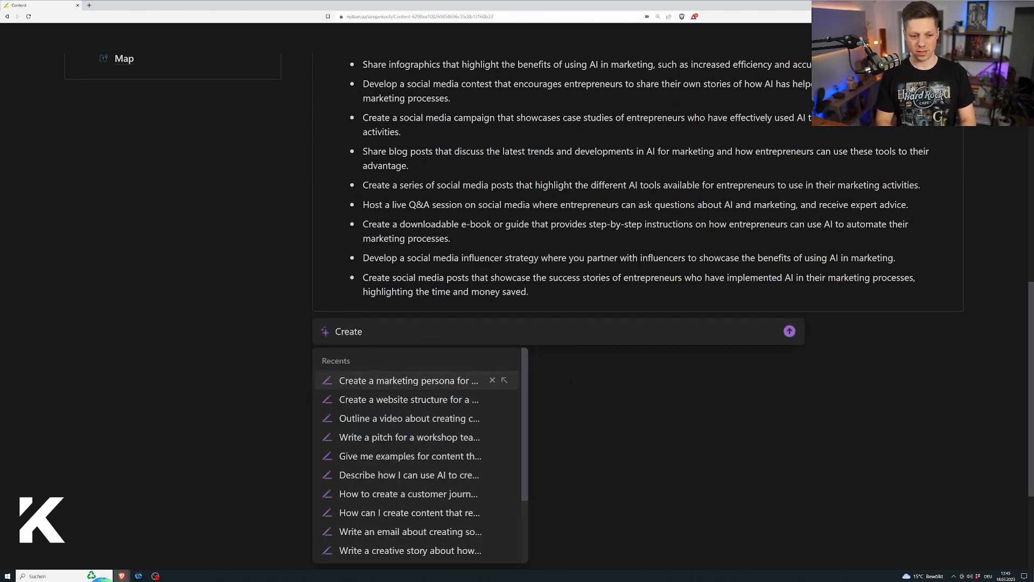
type("10 ideas for a ")
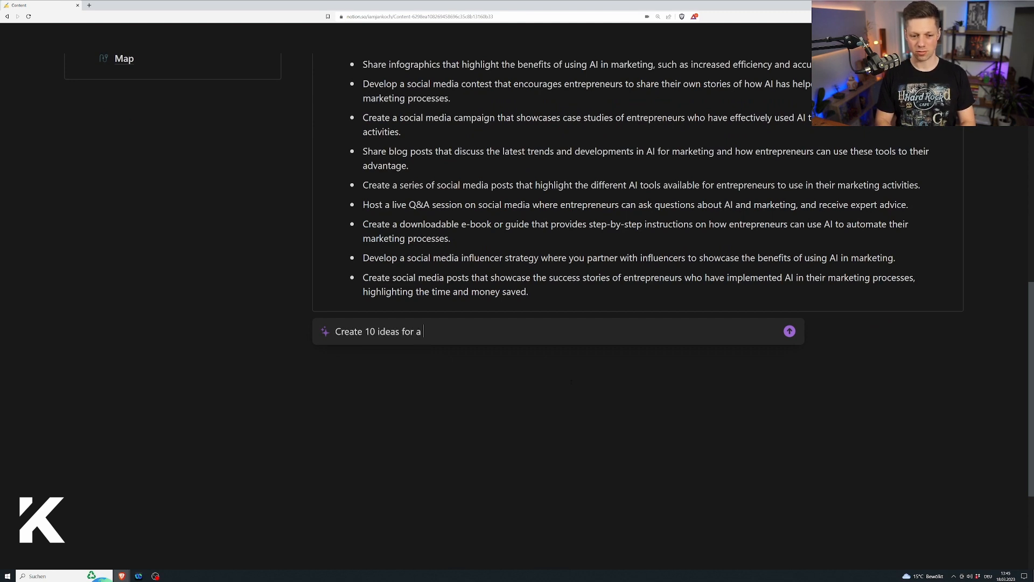
type("LinkedIn post on")
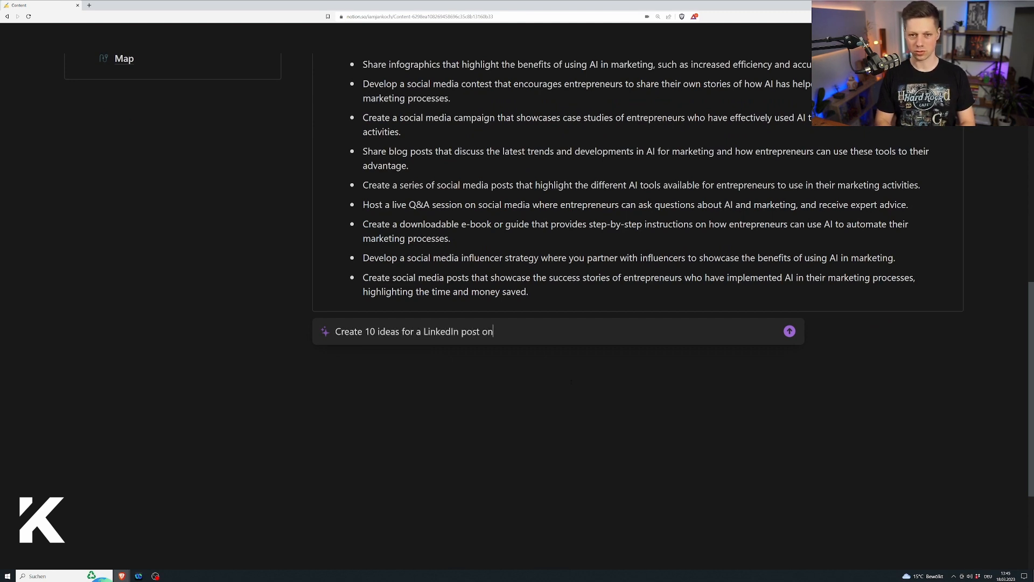
type(" how to use N")
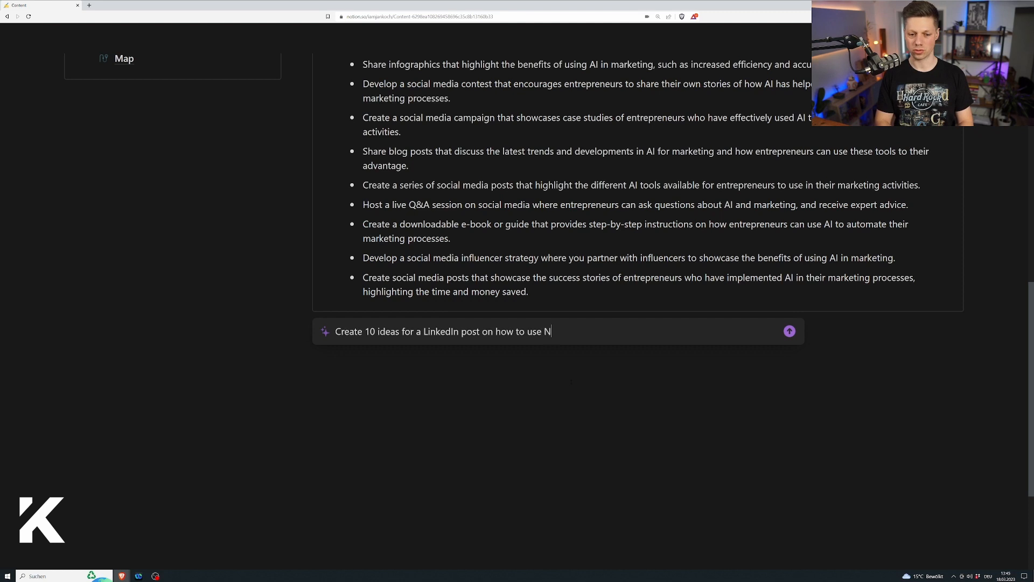
type("otion AI for ")
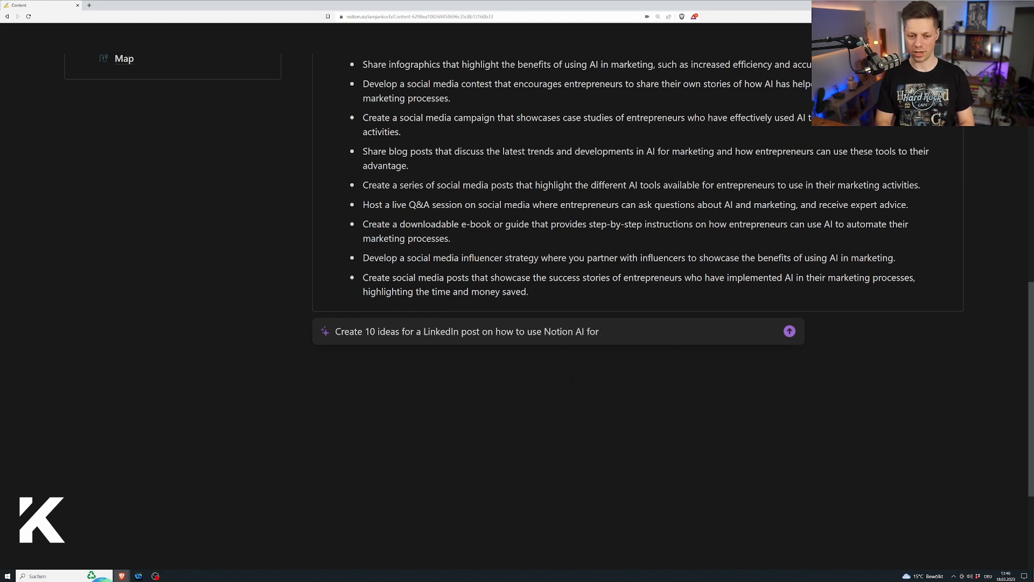
type("mapping out a co")
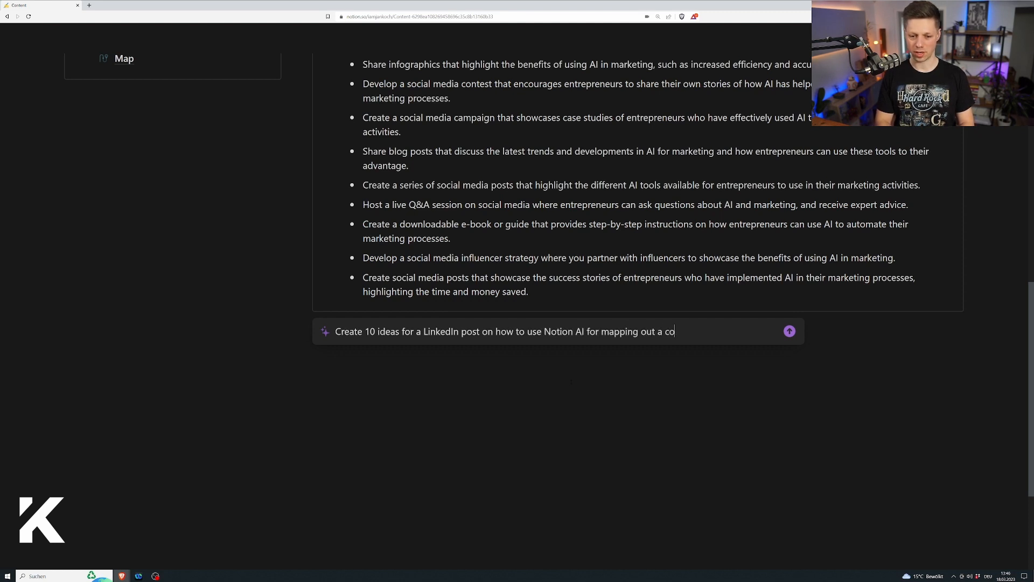
type("ntent plan")
key("Return")
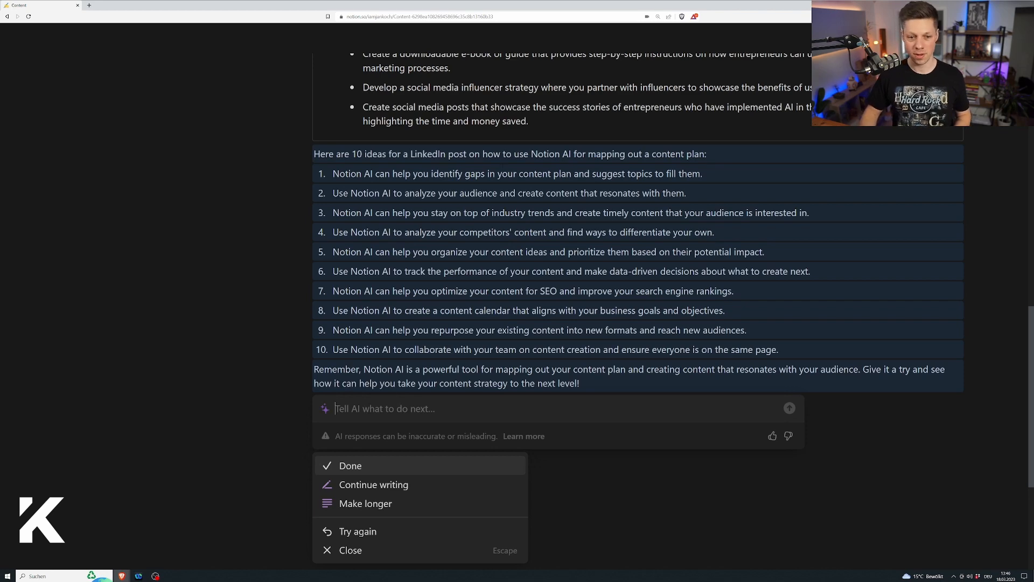
key("Return")
Copy the first LinkedIn idea, about identifying gaps in the content plan, without its period into a new Article card on the Content Ideas board.
left_click_drag(703, 179, 559, 179)
left_click(589, 179)
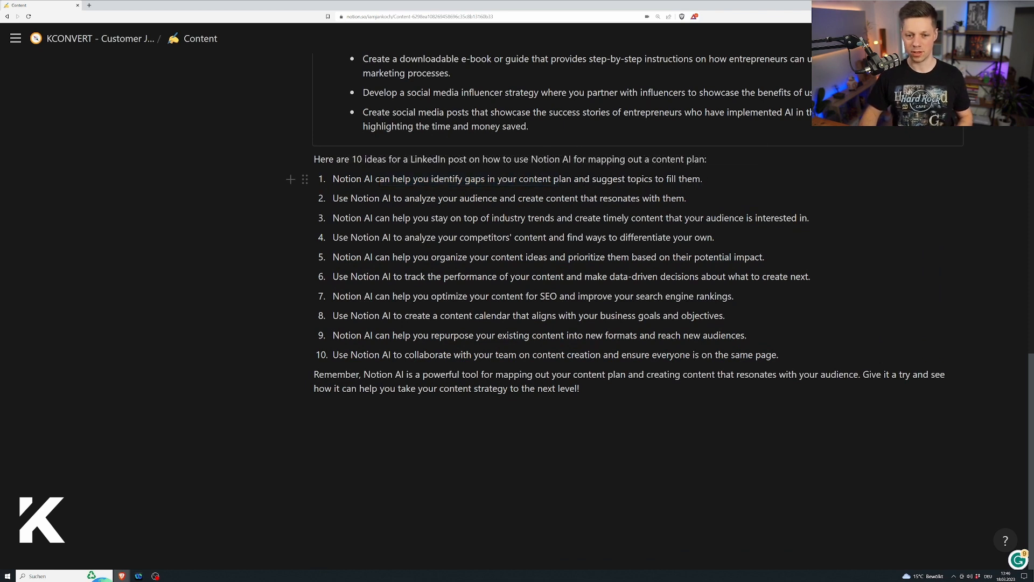
left_click_drag(701, 179, 333, 179)
key("ctrl+c")
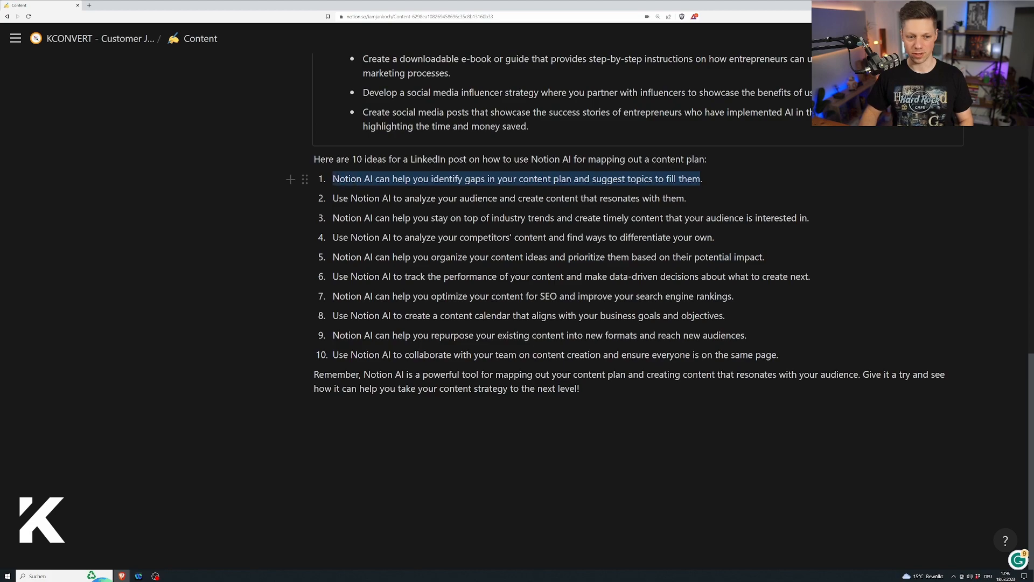
scroll(630, 324, "up", 12)
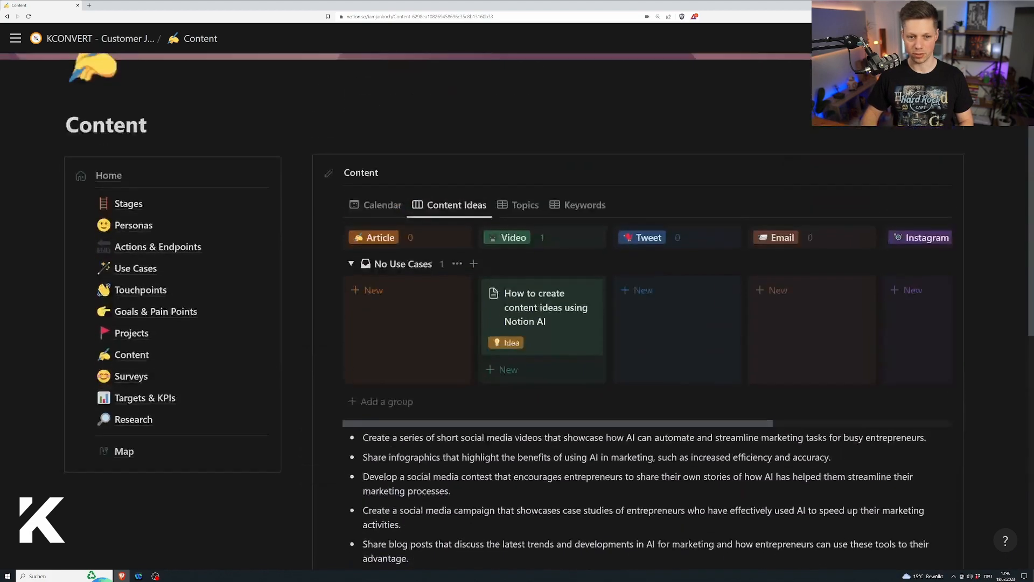
left_click(374, 297)
key("ctrl+v")
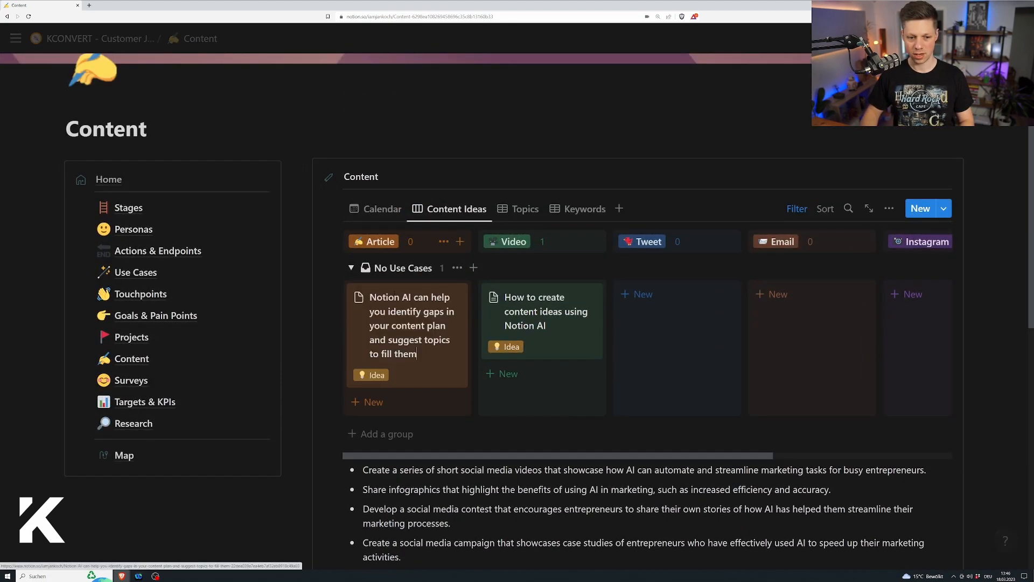
Copy the second LinkedIn idea, about analyzing the audience, without its period into a new Video card on the Content Ideas board.
scroll(395, 292, "down", 2)
scroll(394, 291, "down", 6)
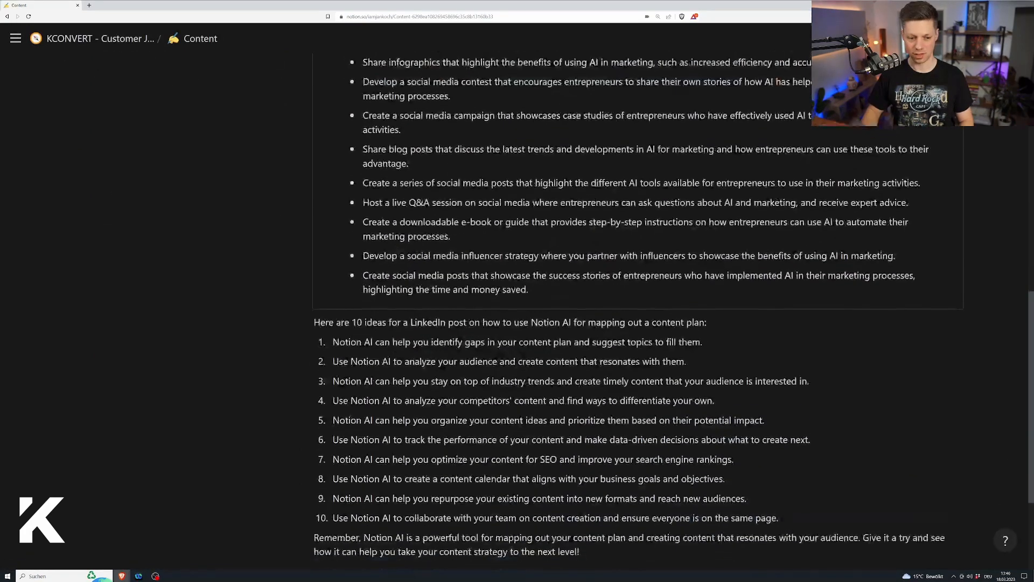
scroll(443, 361, "down", 1)
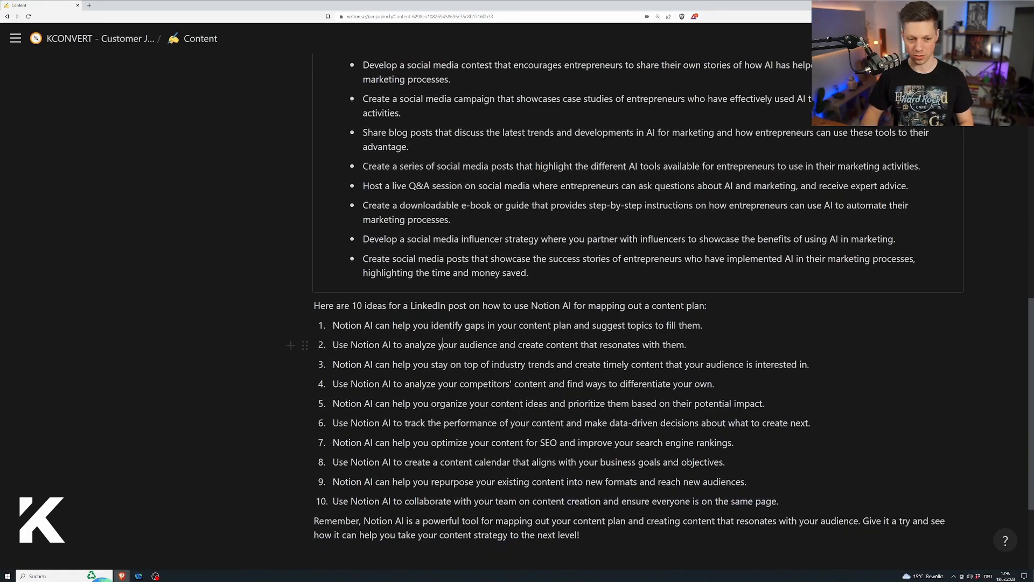
left_click_drag(374, 339, 577, 339)
left_click(577, 339)
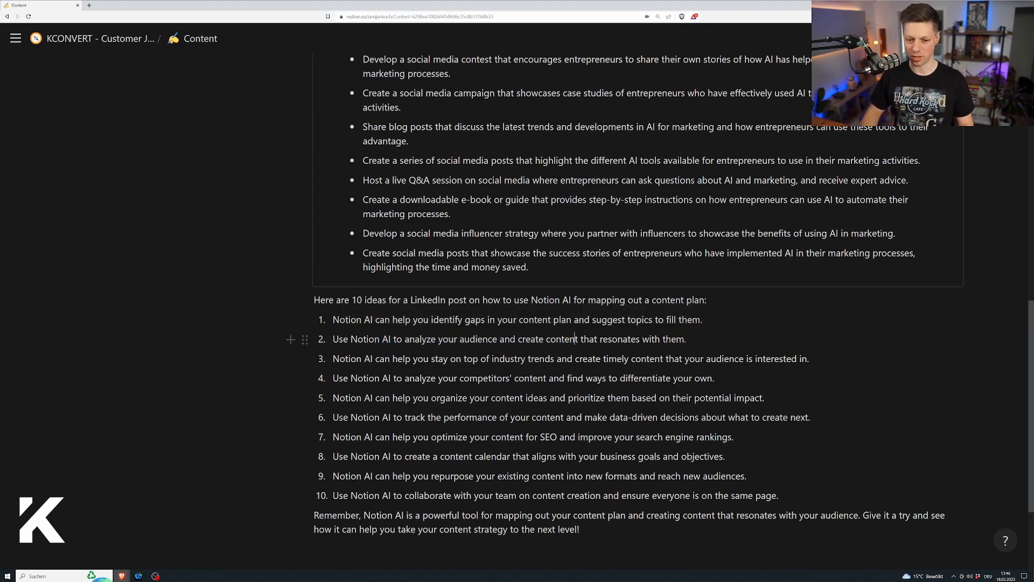
left_click_drag(685, 339, 333, 338)
key("ctrl+c")
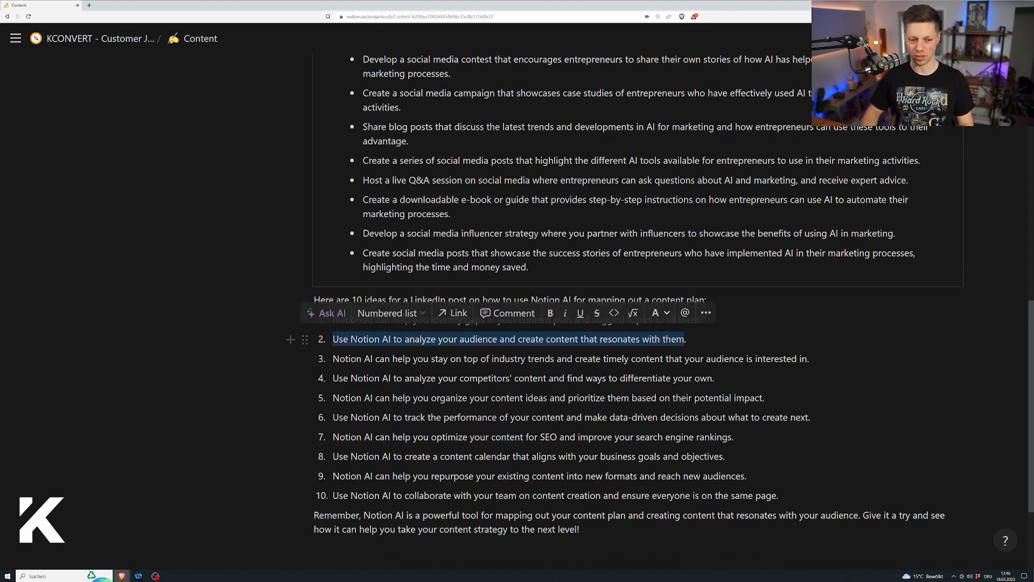
scroll(420, 345, "up", 8)
scroll(506, 352, "down", 1)
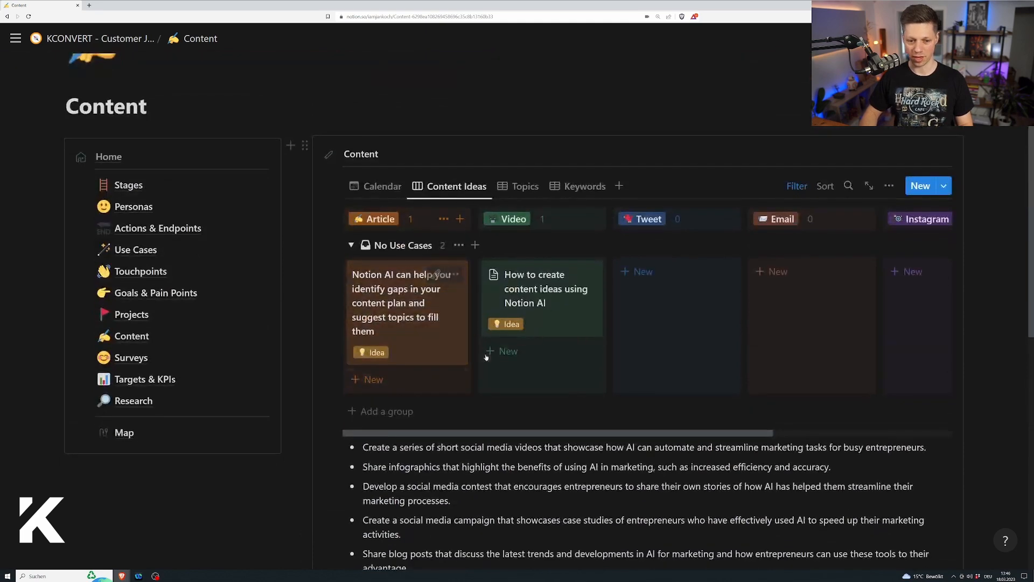
left_click(507, 351)
key("ctrl+v")
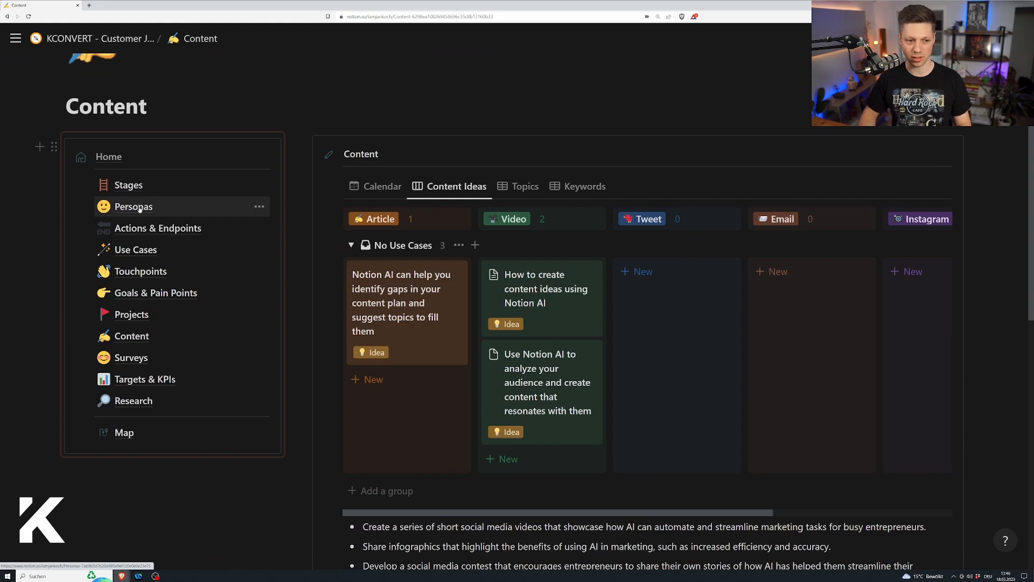
Review LinkedIn ideas 7 to 10 and the sixth idea about tracking content performance in the numbered list.
scroll(377, 302, "down", 9)
scroll(486, 323, "down", 3)
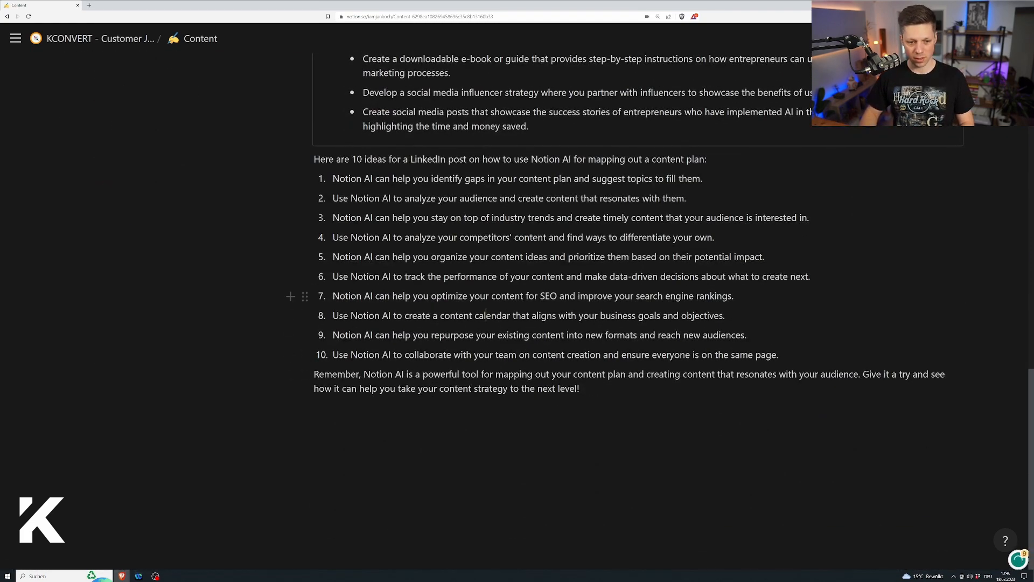
left_click_drag(333, 296, 594, 296)
left_click(597, 296)
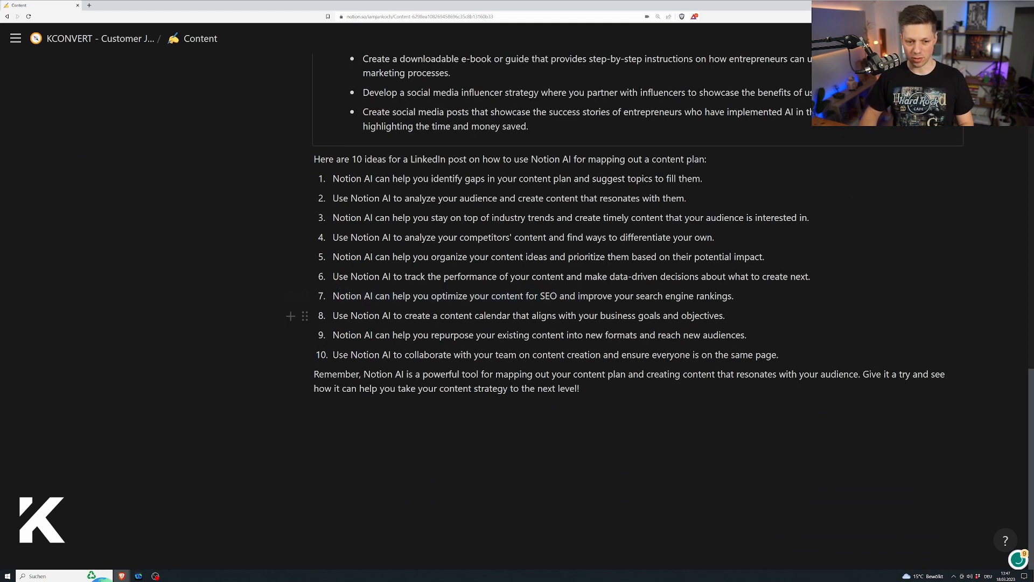
left_click_drag(432, 315, 548, 315)
left_click(548, 315)
left_click_drag(464, 334, 625, 334)
left_click_drag(413, 355, 596, 354)
left_click(596, 355)
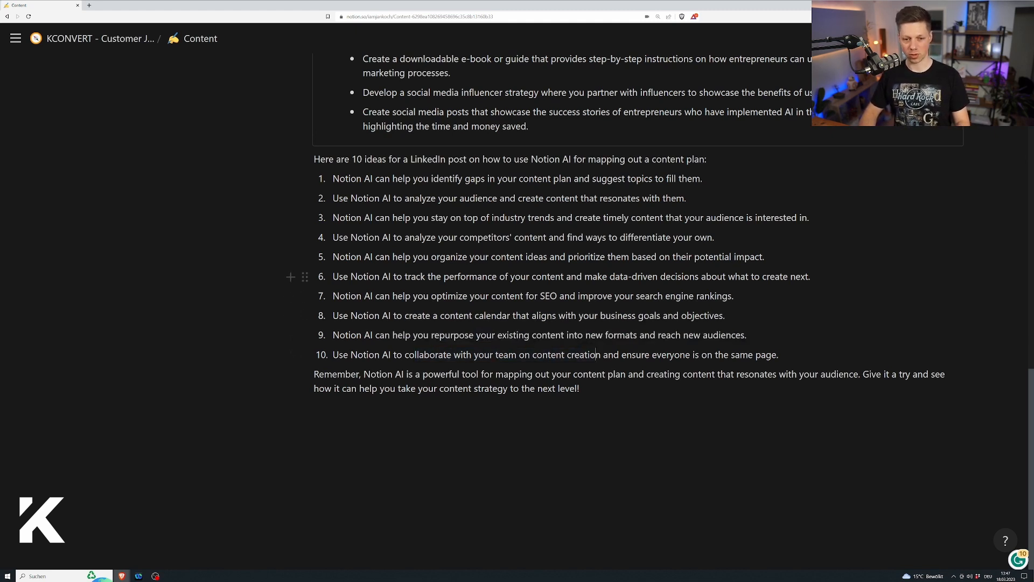
mouse_move(345, 277)
left_mouse_down()
mouse_move(717, 277)
mouse_move(350, 276)
left_mouse_up()
left_click(736, 276)
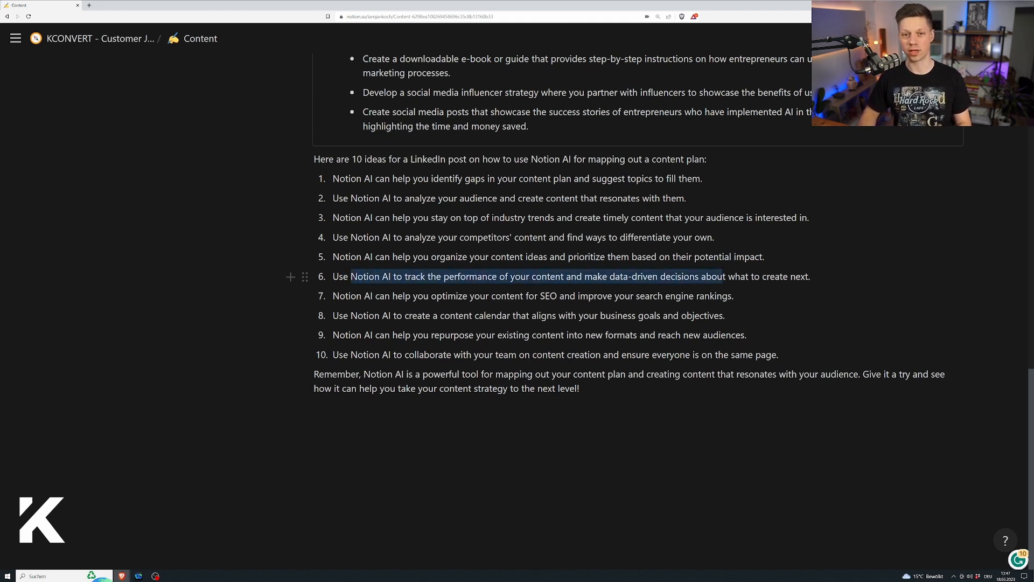
left_click(350, 277)
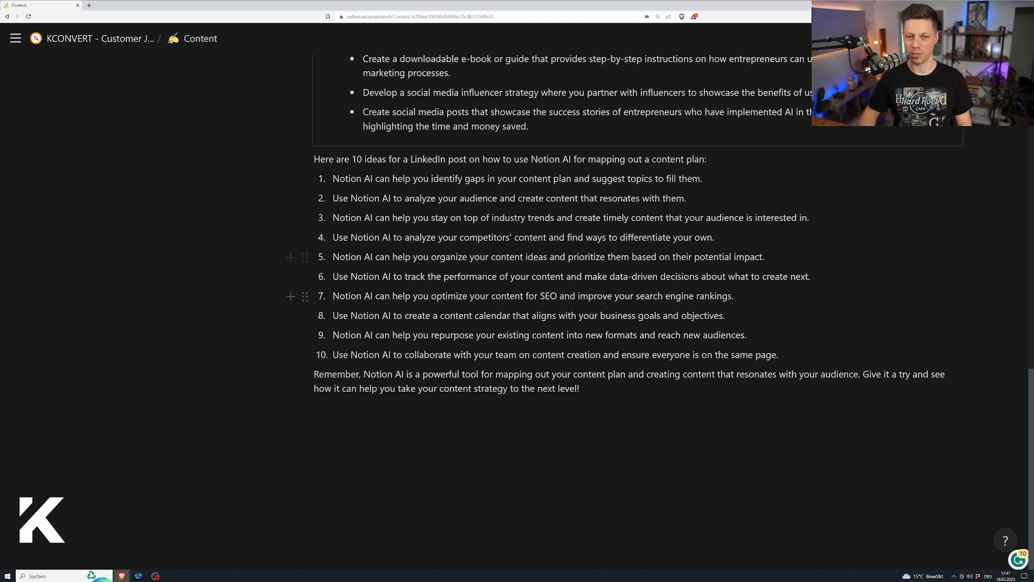
Copy the full first LinkedIn idea and open the AI writing prompt below the closing paragraph, leaving one empty line between them.
left_click(633, 424)
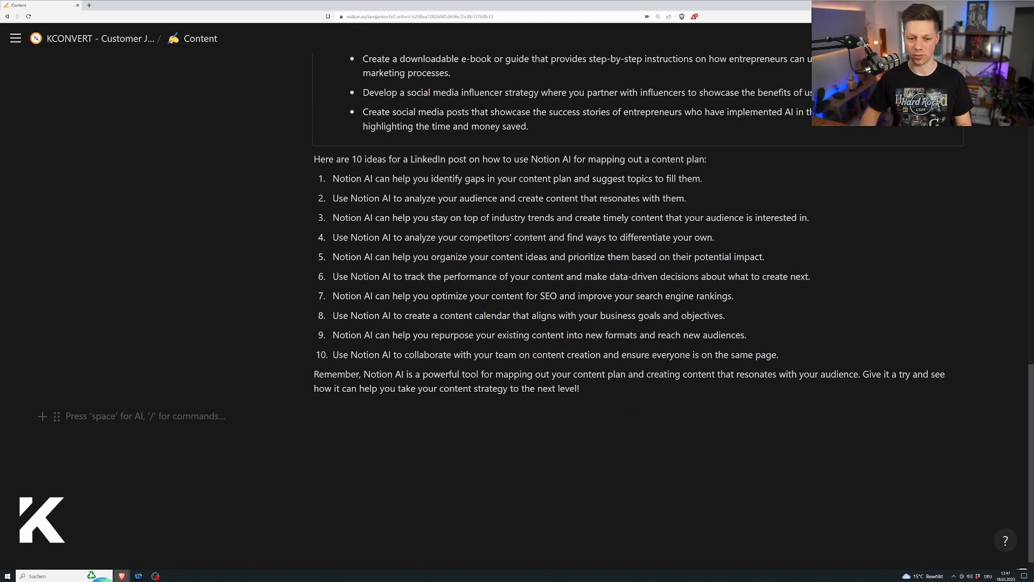
key("BackSpace")
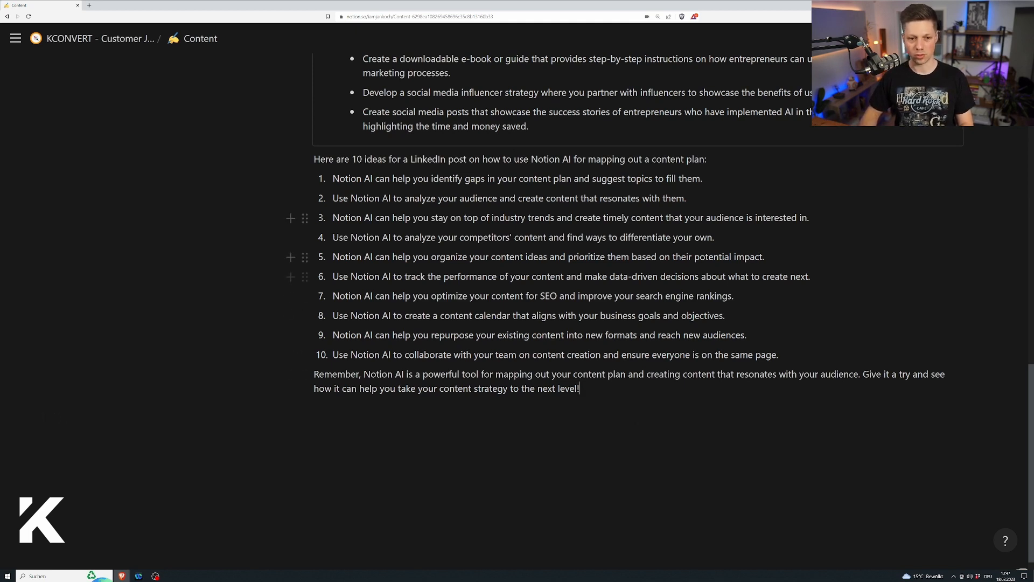
left_click_drag(333, 178, 703, 178)
key("ctrl+c")
left_click(582, 388)
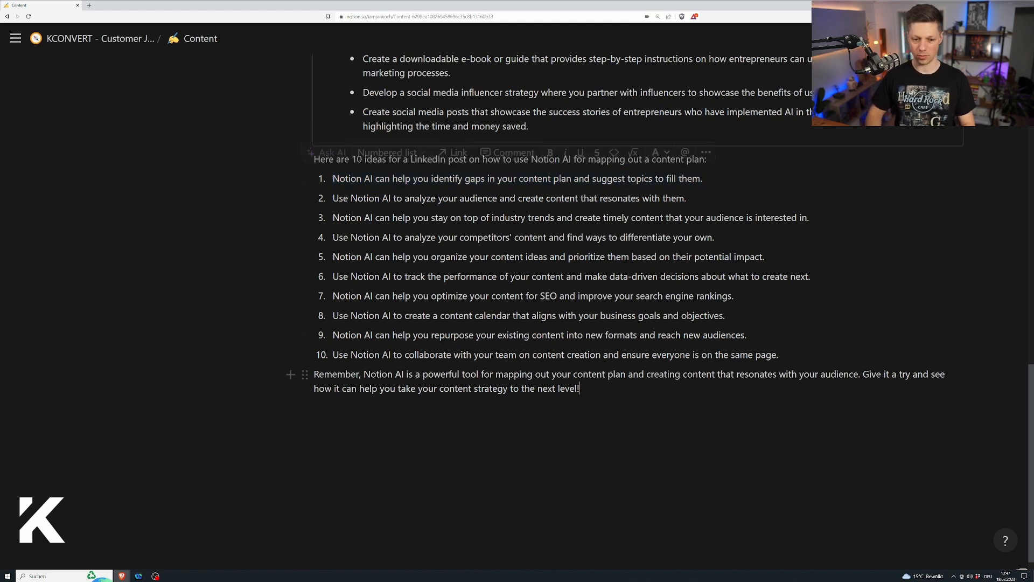
key("Return")
key("Return")
key("space")
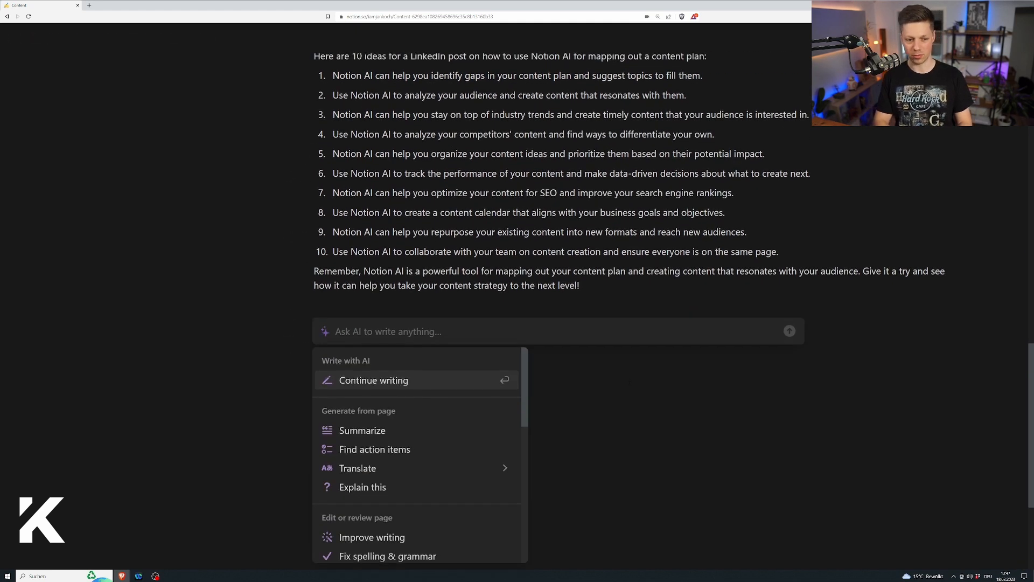
Begin the AI prompt with "Write a linkedin post about", the copied idea in quotation marks and "following the AIDA copywriting principle".
type("Wri")
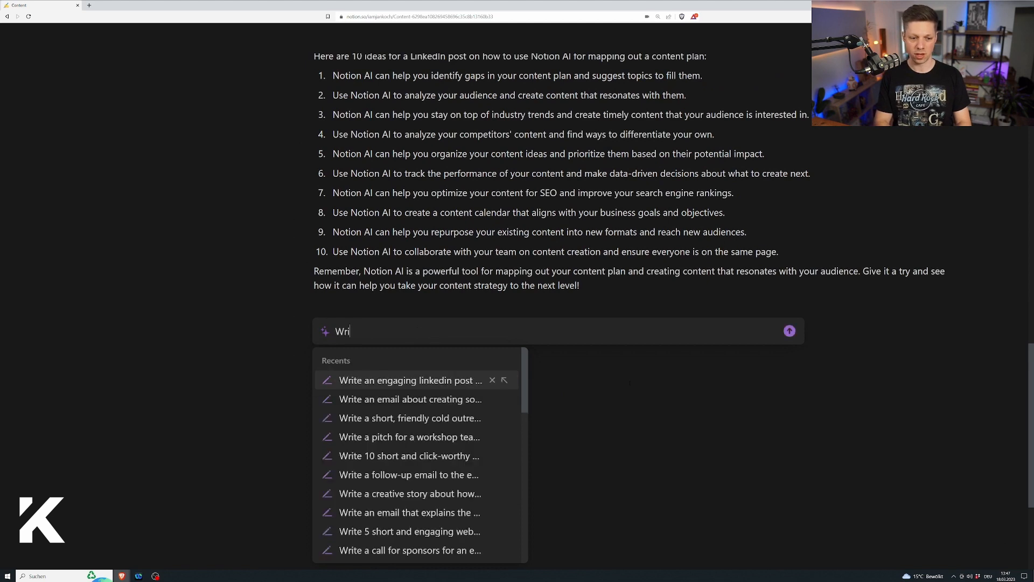
type("te a linkedin post about \"")
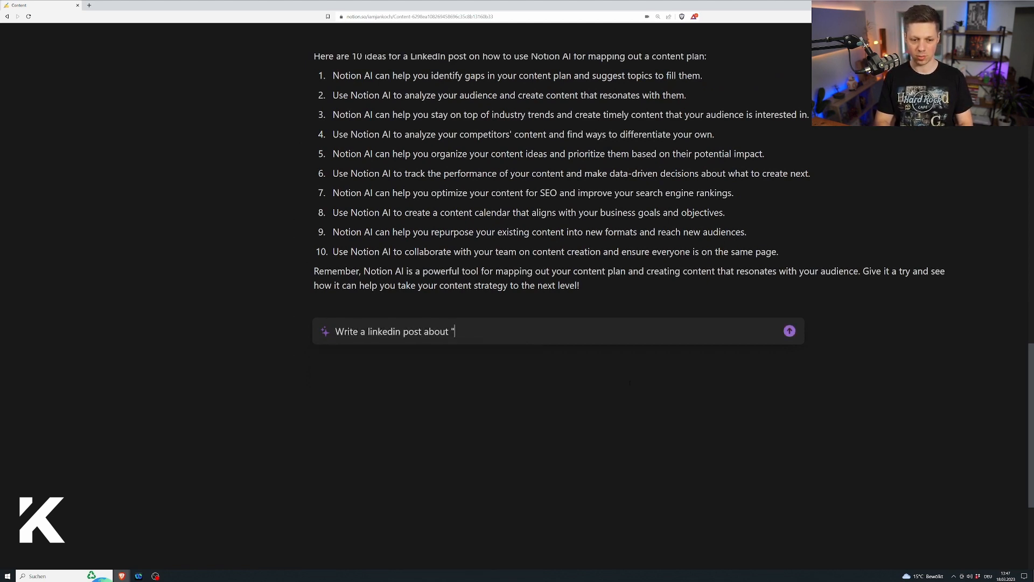
key("ctrl+v")
type("\" ")
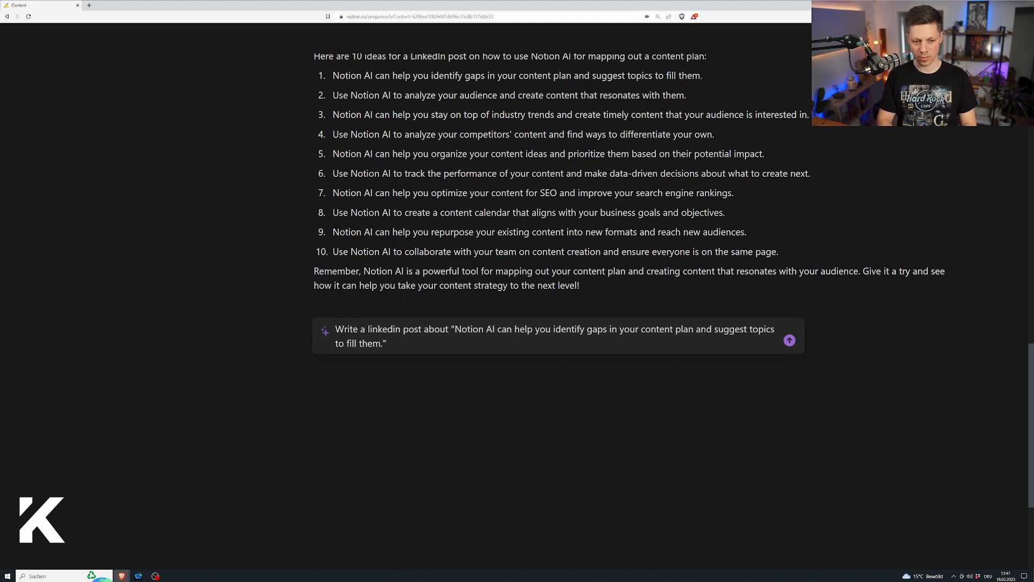
type("following th")
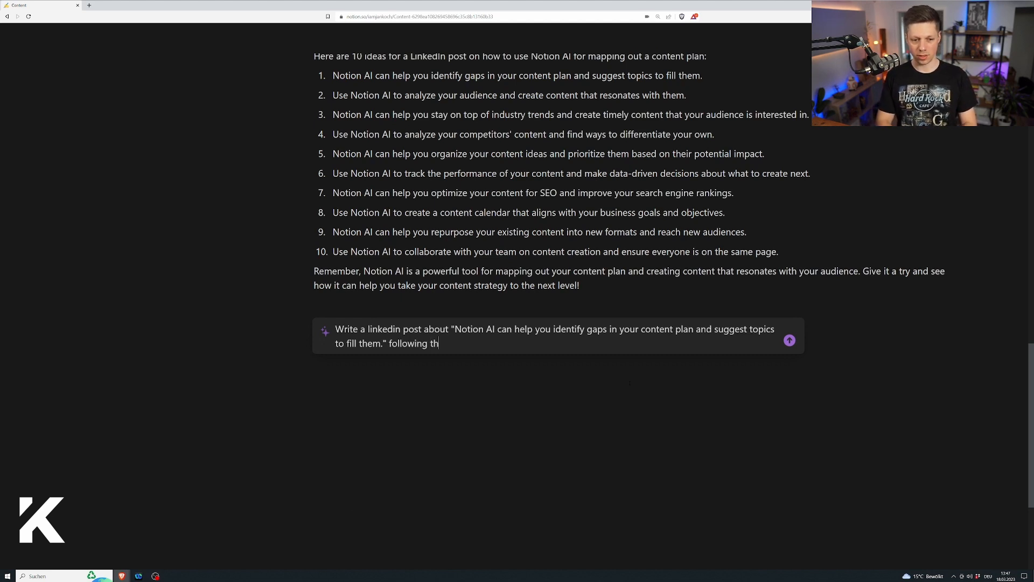
type("e AIDA")
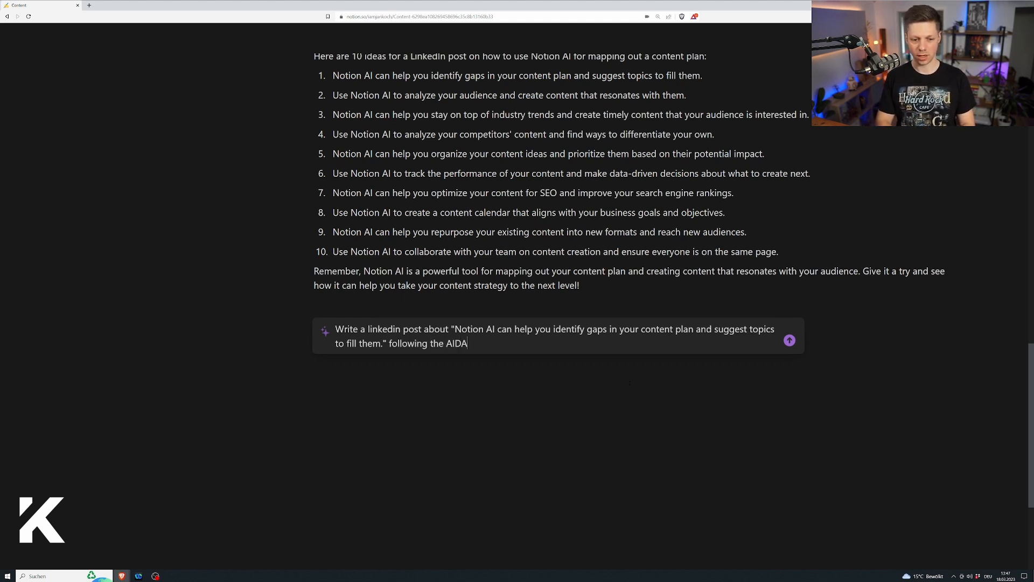
type(" copywriting prin")
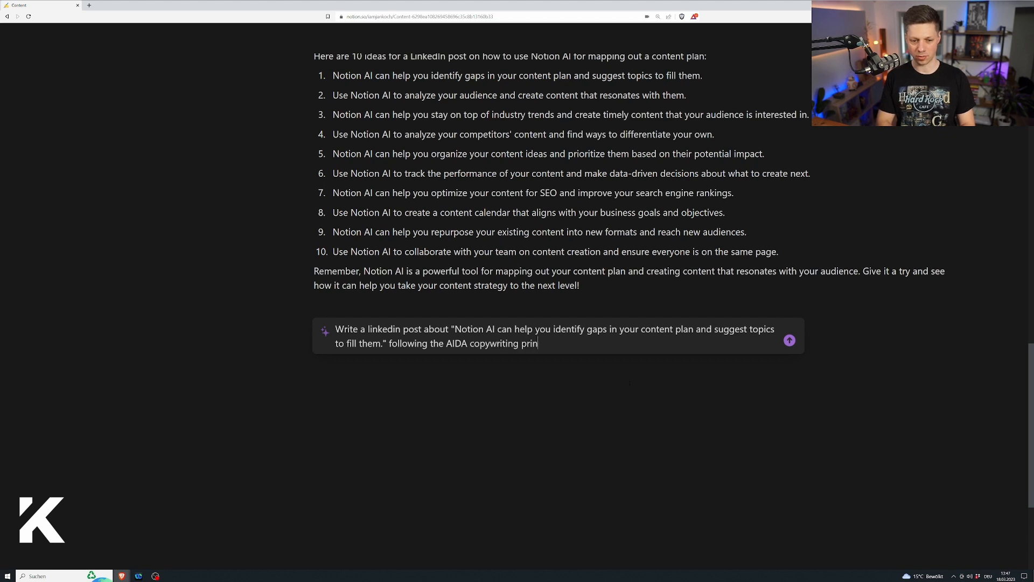
Complete the prompt with "Make the post engaging to read, not clickbaity, and write it so that a 10-year old can understand it.", generate and keep the post.
type("ciple. Make the post fac")
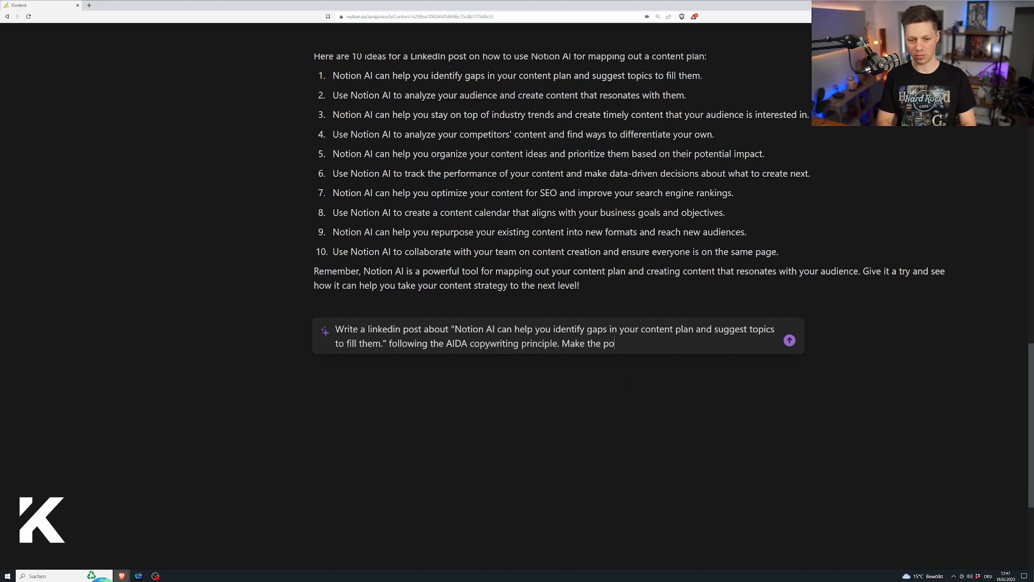
key("BackSpace")
key("BackSpace")
key("BackSpace")
type("engaging ")
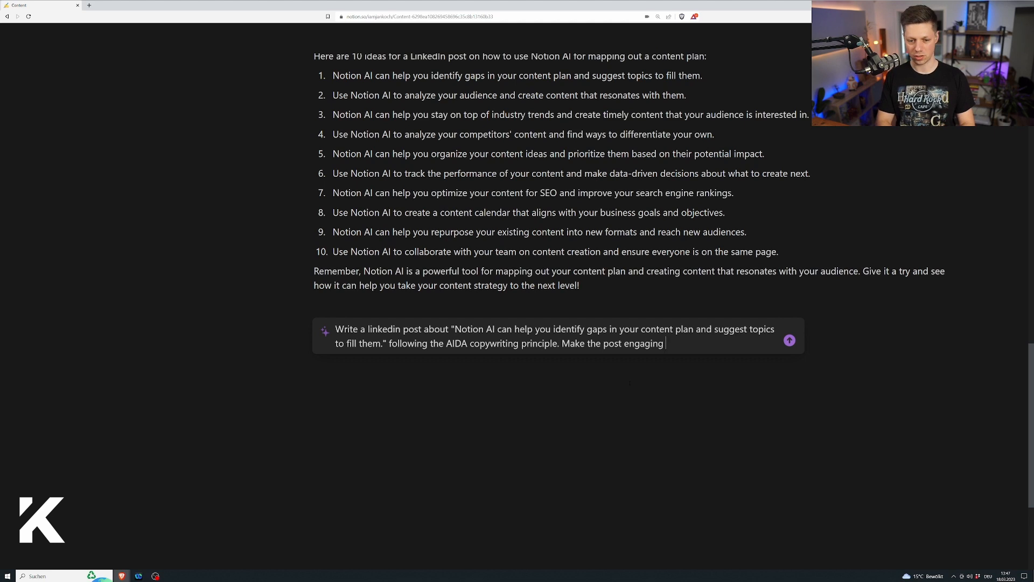
type("to read, not clickbaity, and")
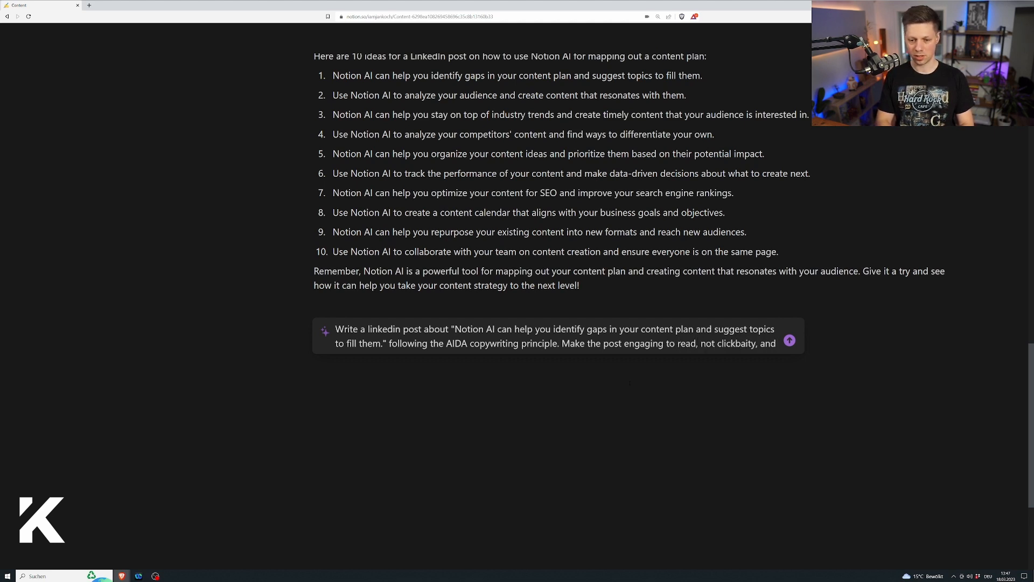
type(" suitable fo")
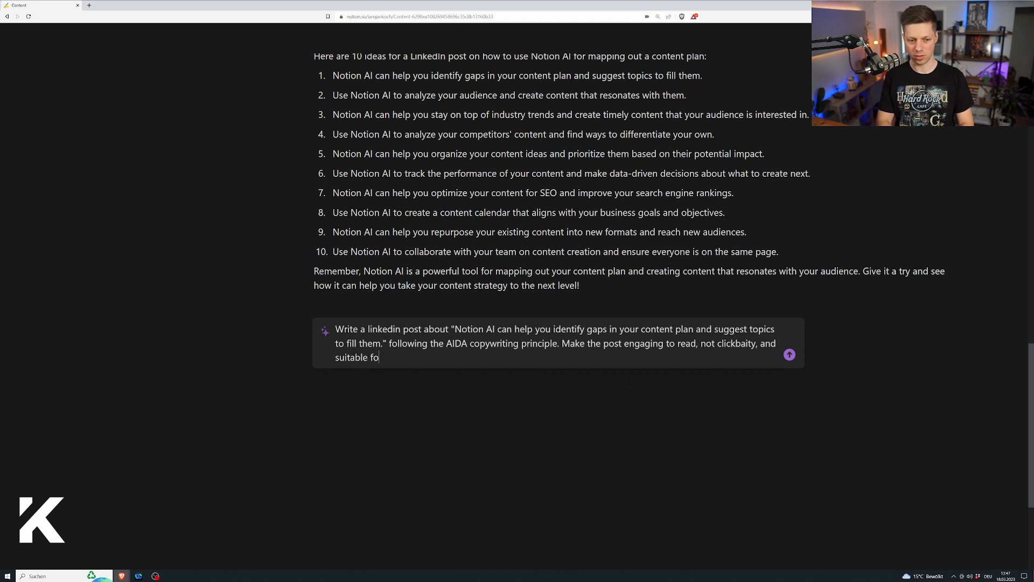
key("ctrl+BackSpace")
key("ctrl+BackSpace")
type("d")
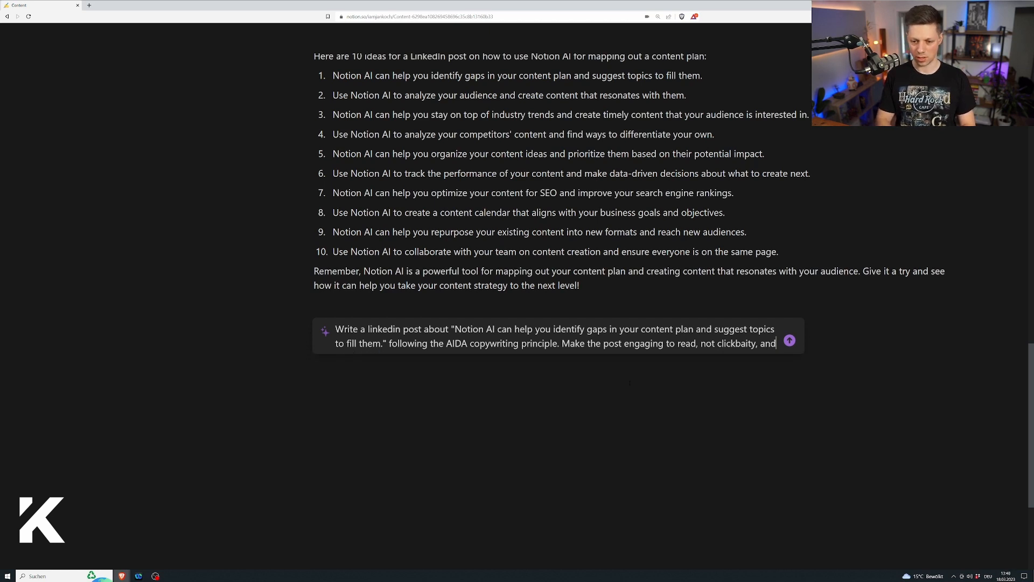
type(" write it so that ")
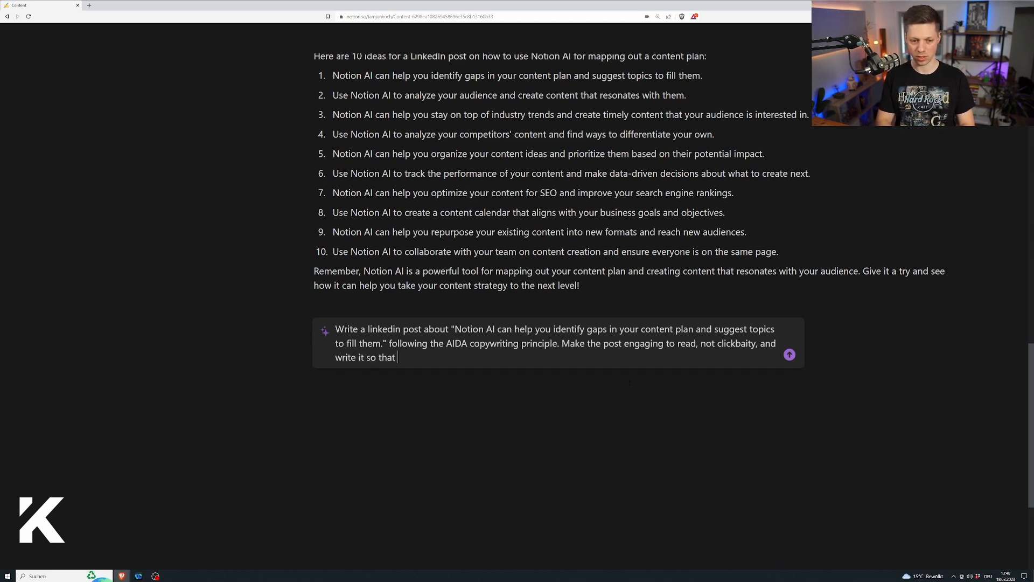
type("a 10-yea")
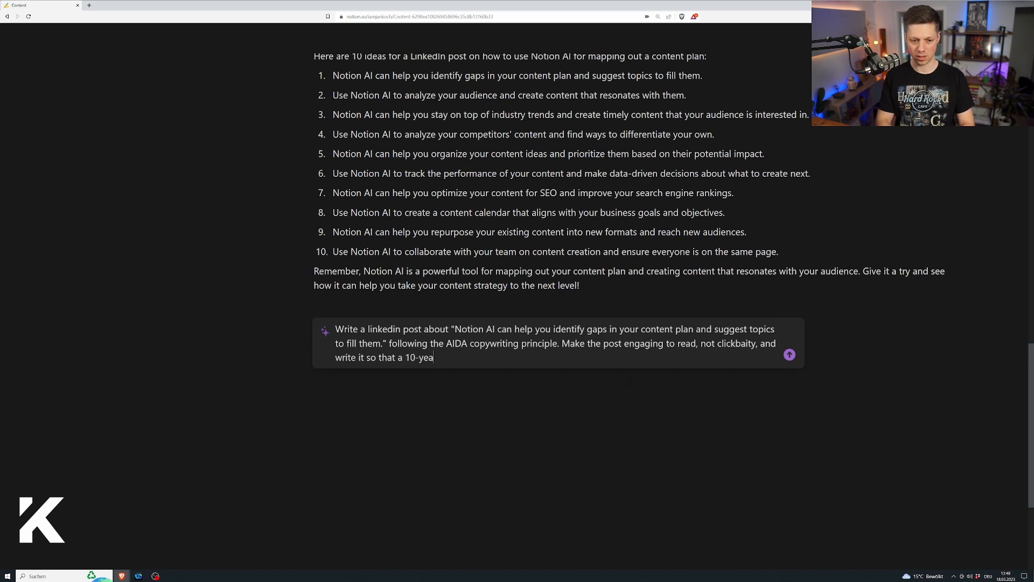
type("r old can understand it.")
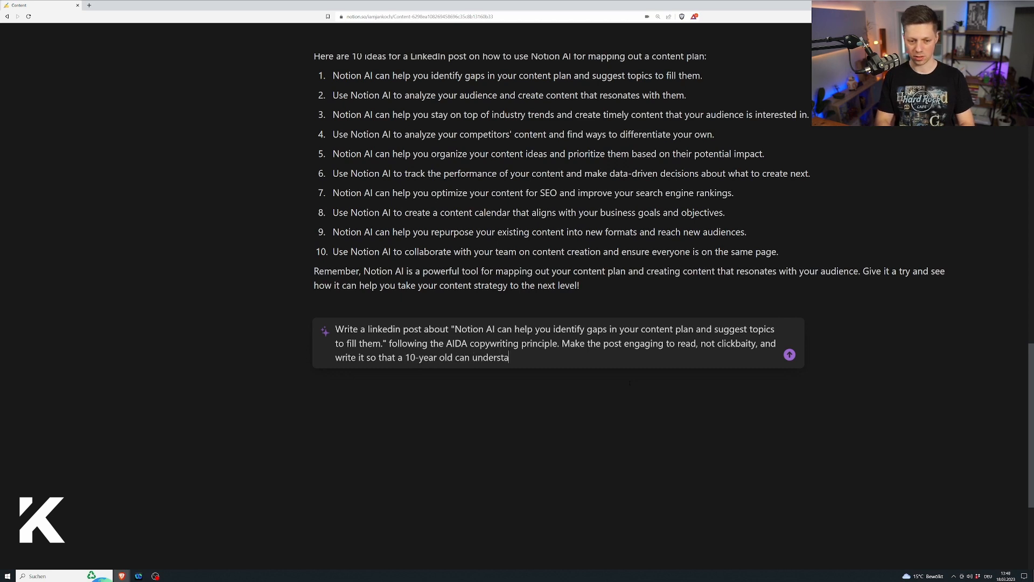
key("Return")
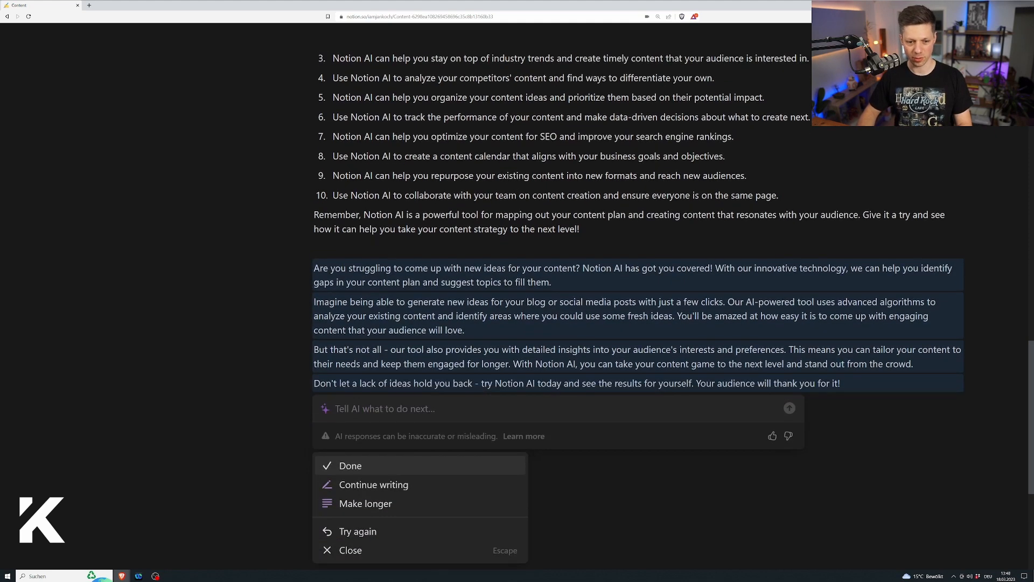
left_click(582, 268)
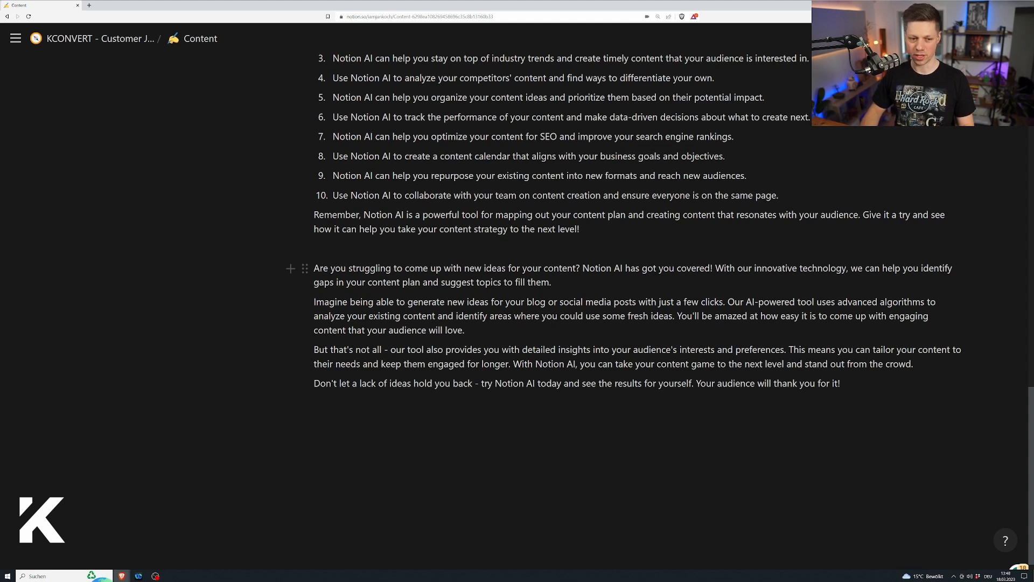
Split the generated LinkedIn post's opening paragraph so that "With our innovative technology" starts a new paragraph.
left_click_drag(347, 282, 515, 282)
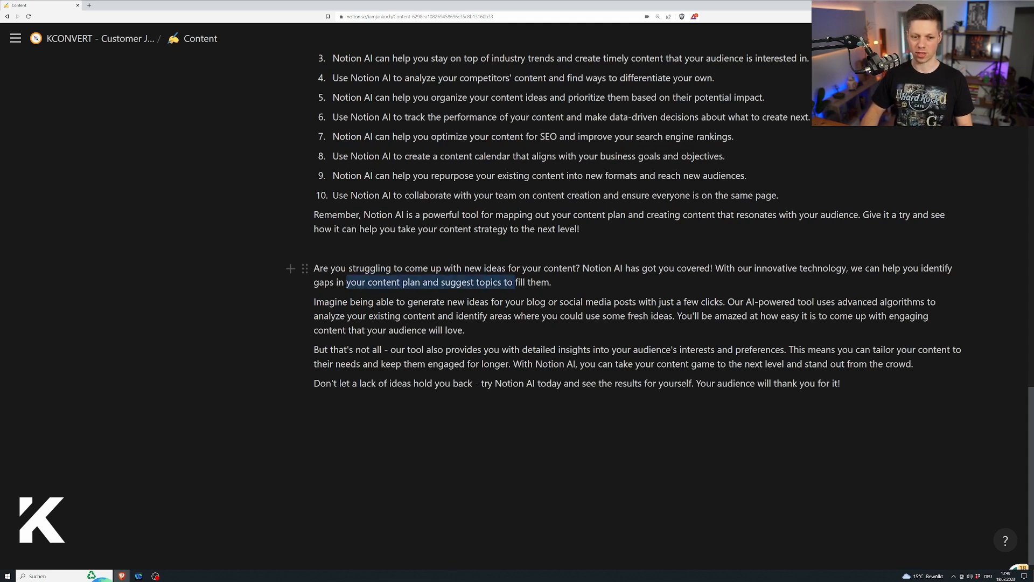
left_click(549, 282)
double_click(746, 268)
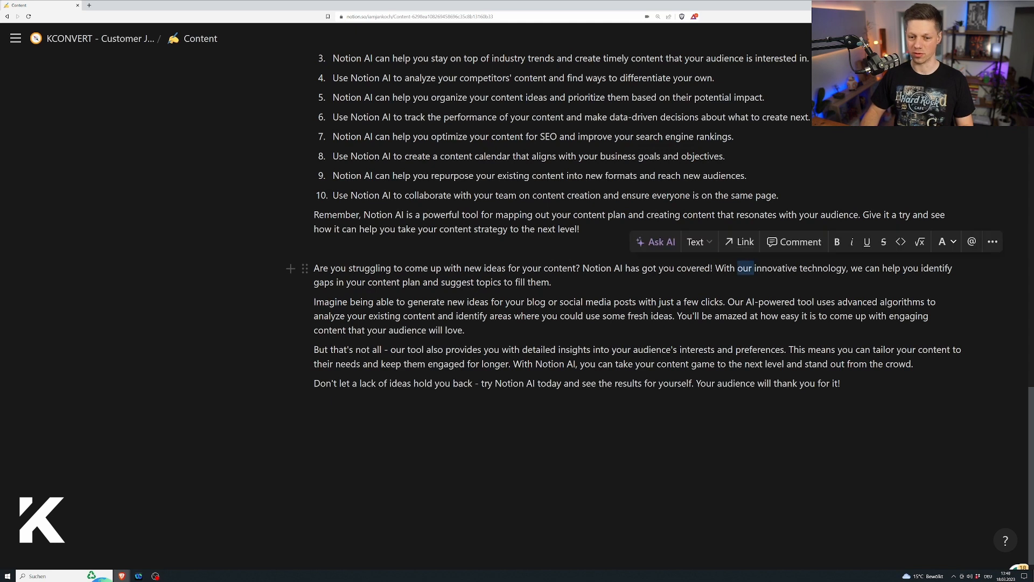
left_click(746, 268)
key("Return")
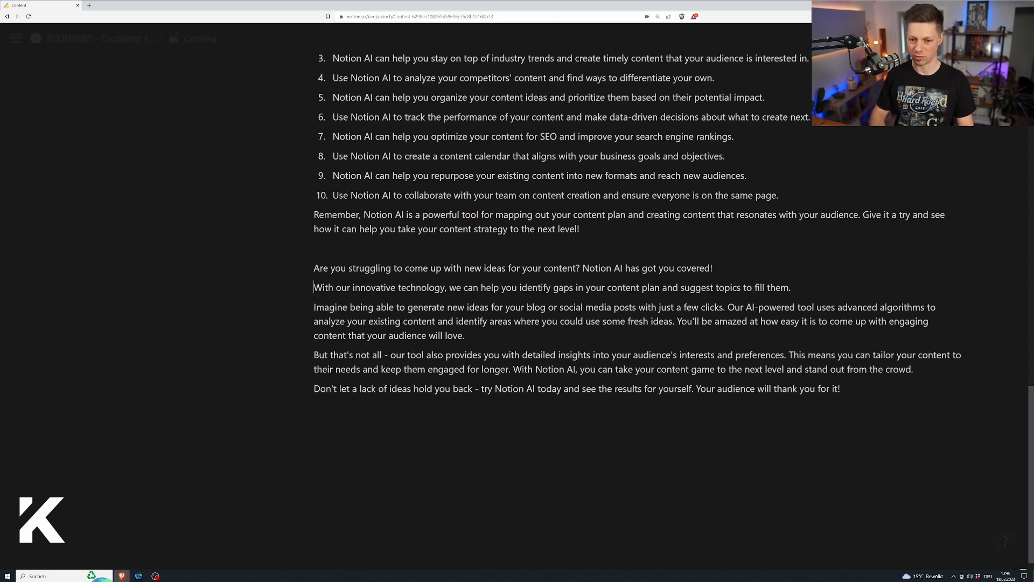
Reword the start of the post's second paragraph to "With its innovative technology, Notion AI can help you".
double_click(341, 287)
type("their")
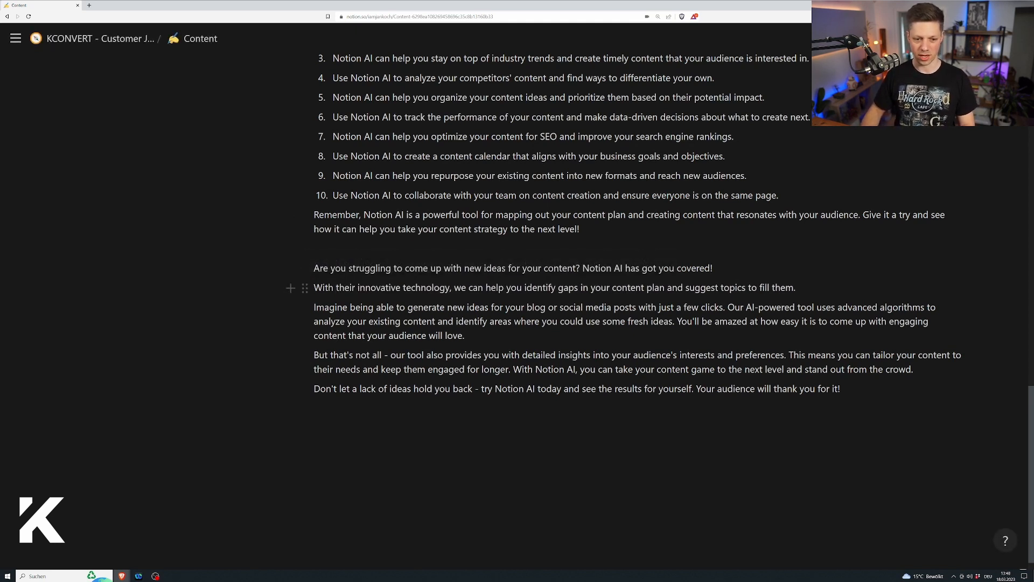
double_click(457, 287)
type("Notion AI")
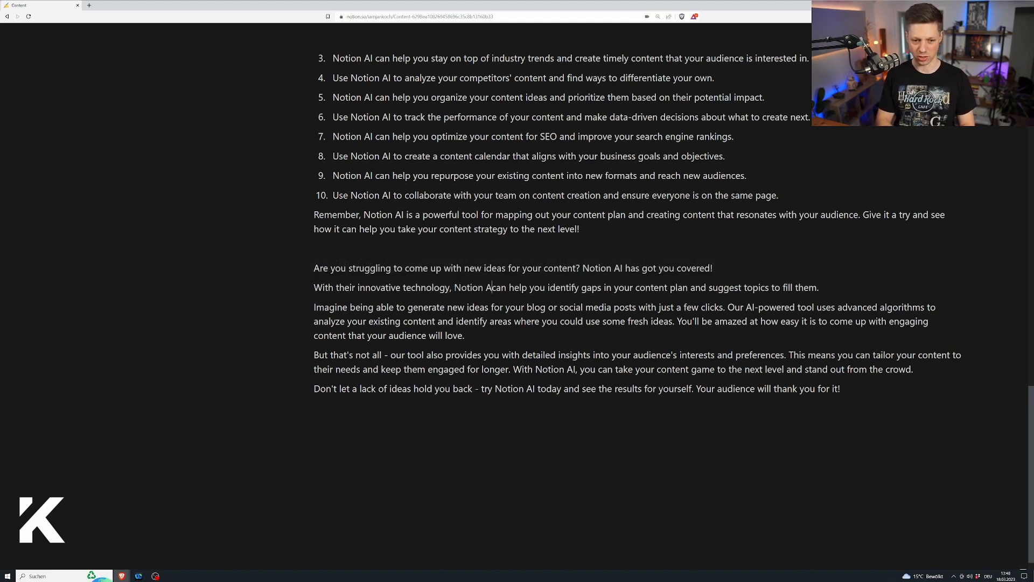
double_click(346, 287)
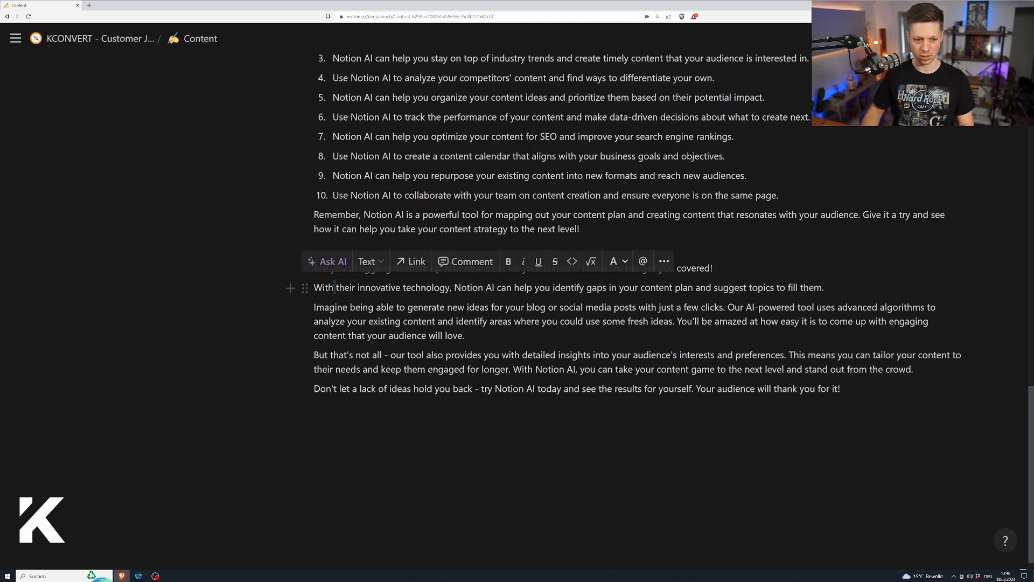
type("its")
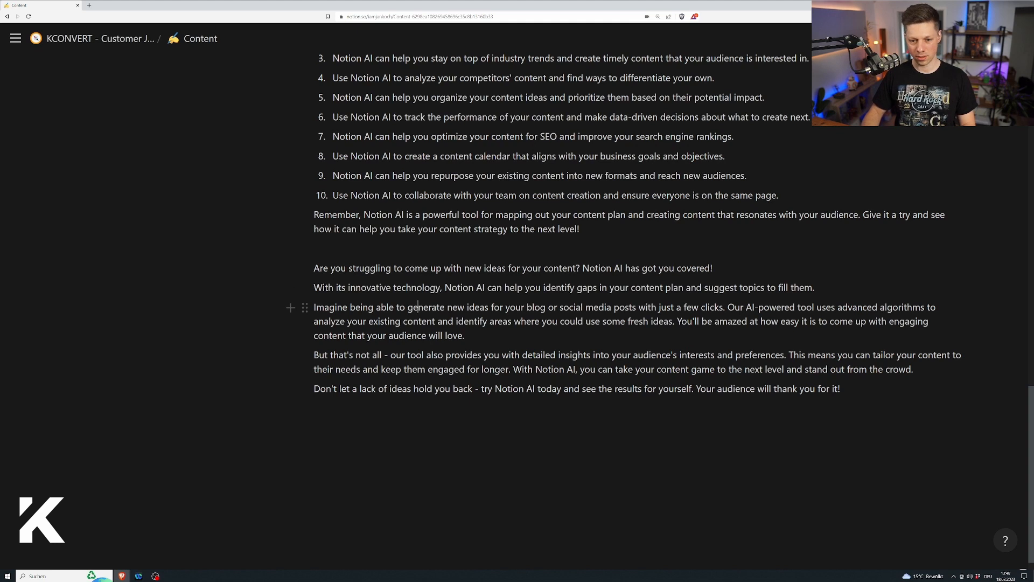
Replace "Our" with "The" before "AI-powered tool" and start new paragraphs at that sentence and at "You'll be amazed".
double_click(735, 307)
type("The")
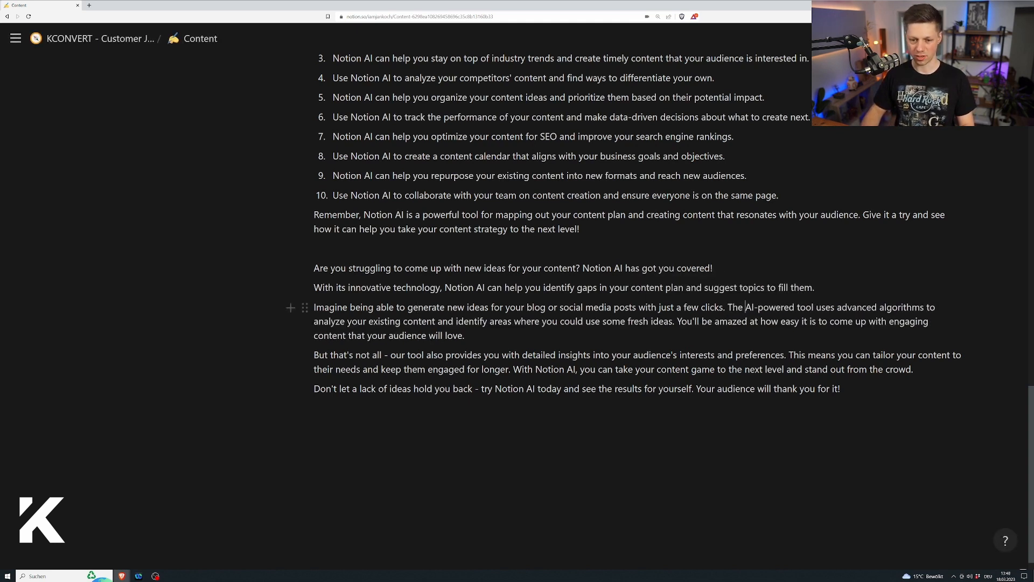
key("Return")
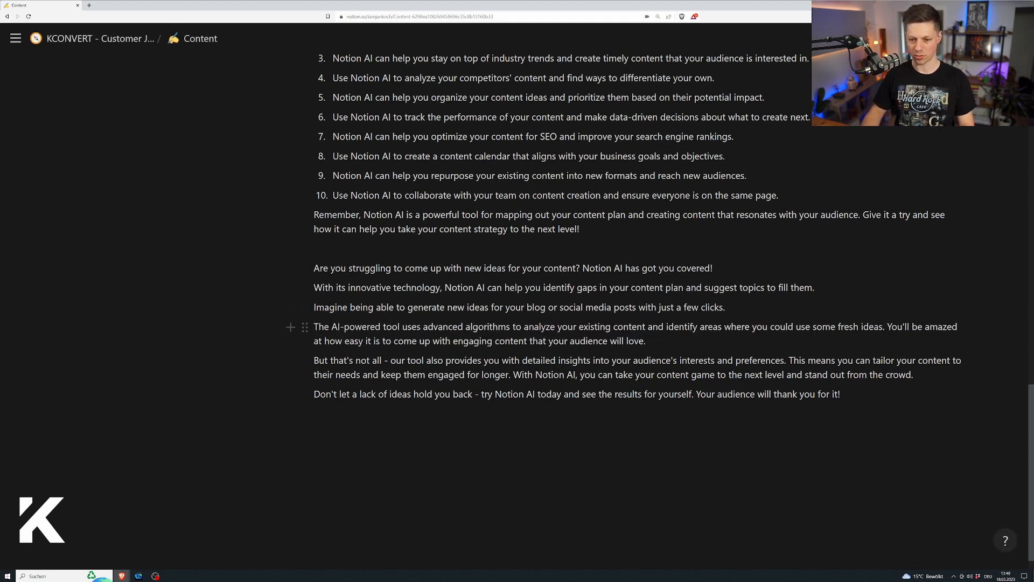
key("Return")
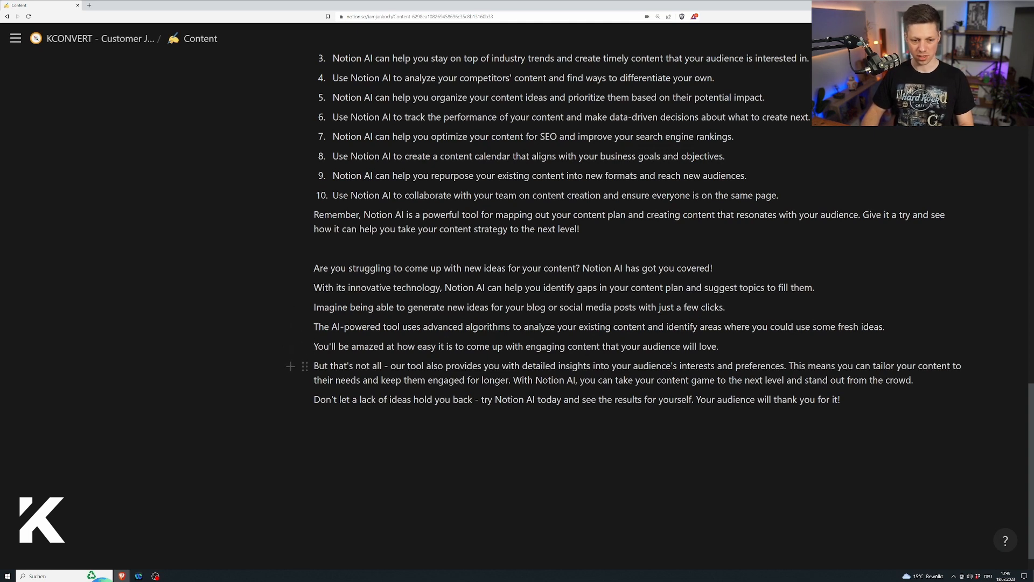
Replace "our tool" with "Notion AI" in the paragraph beginning "But that's not all".
double_click(399, 365)
type("Noiton")
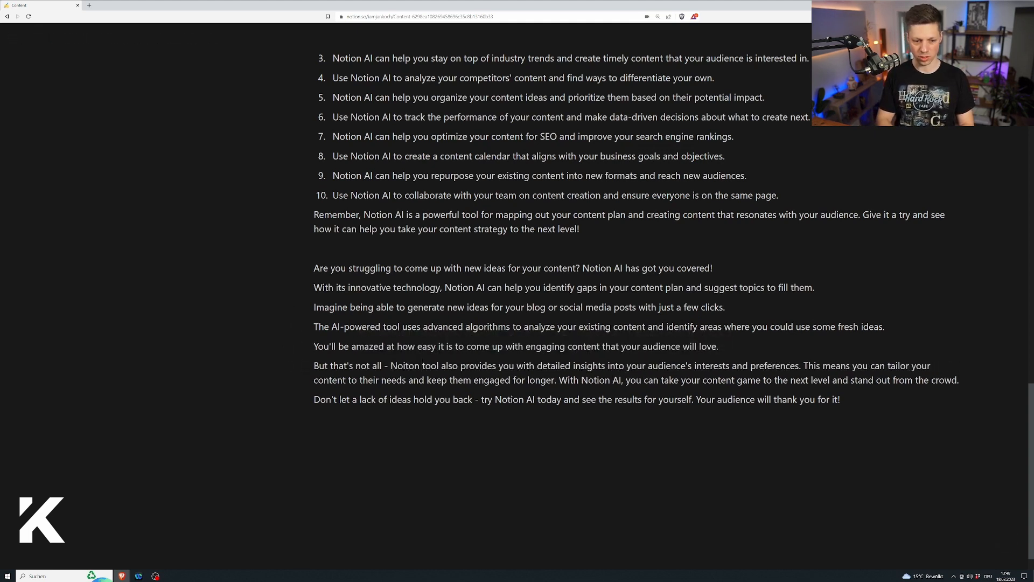
key("BackSpace")
key("BackSpace")
key("BackSpace")
type("tion AI")
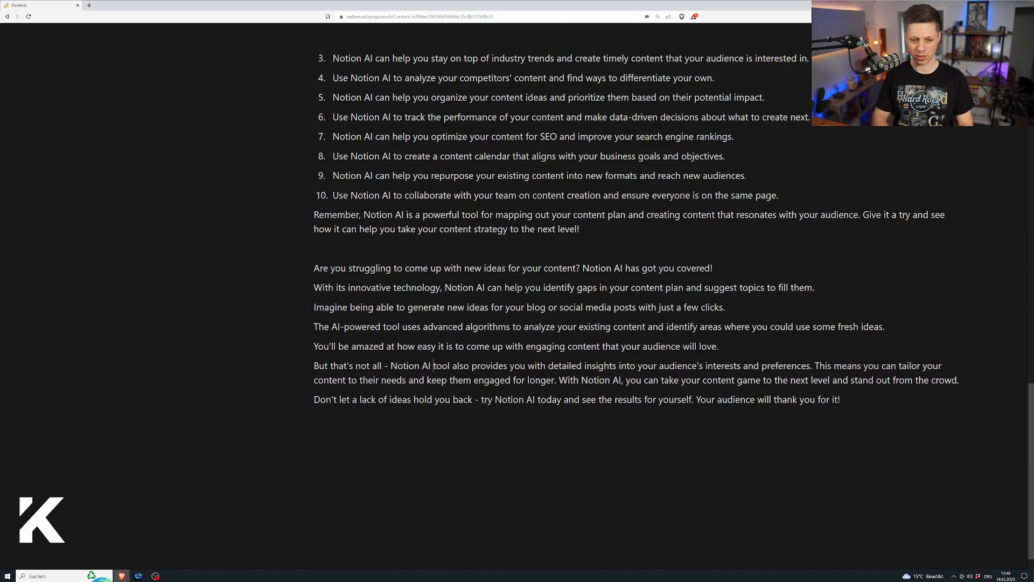
key("Delete")
key("Delete")
key("Delete")
key("Delete")
key("Delete")
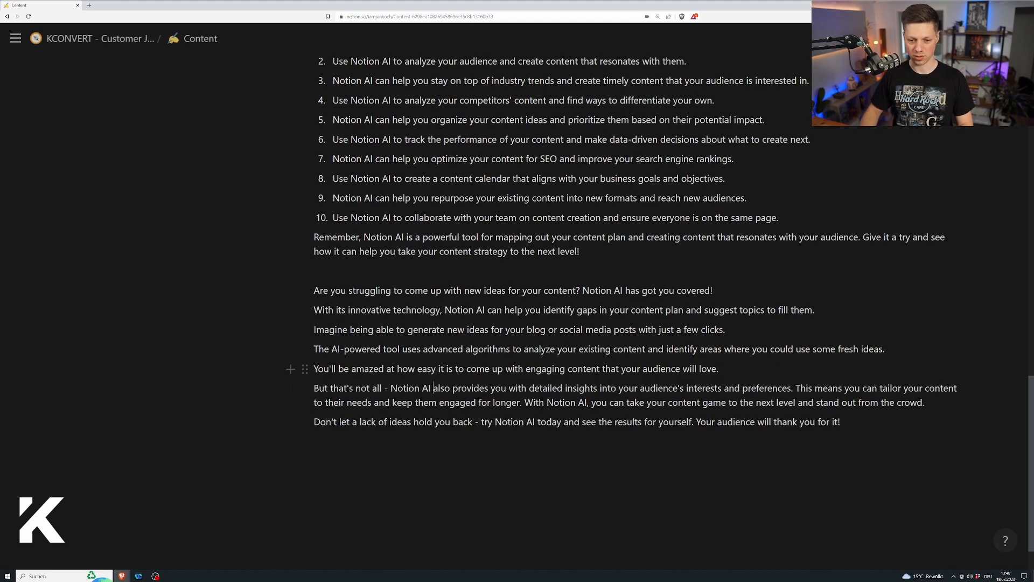
Split the "But that's not all" paragraph so that "This means you can tailor" and "With Notion AI" each start a new paragraph.
left_click_drag(639, 388, 795, 388)
key("Return")
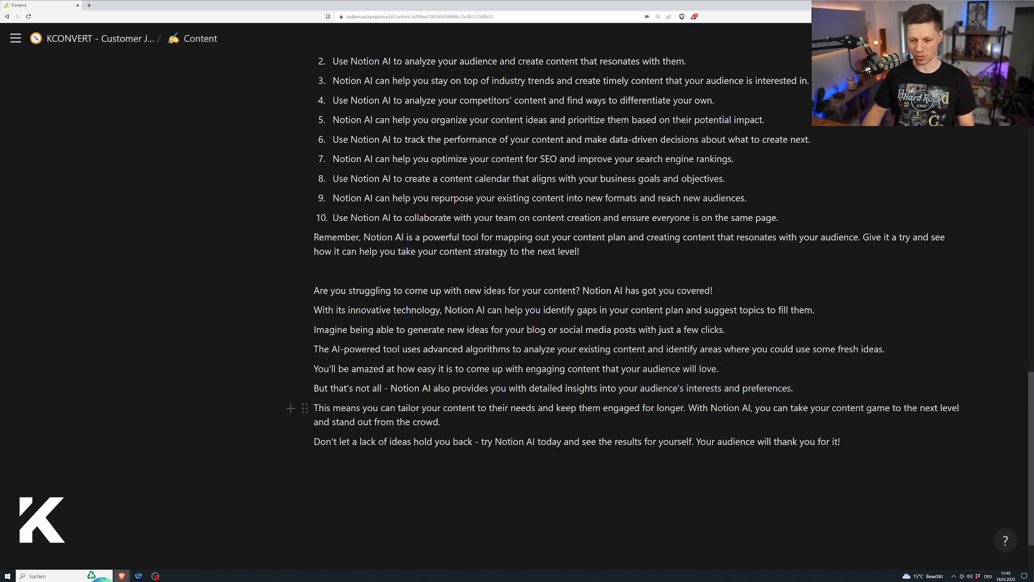
key("Return")
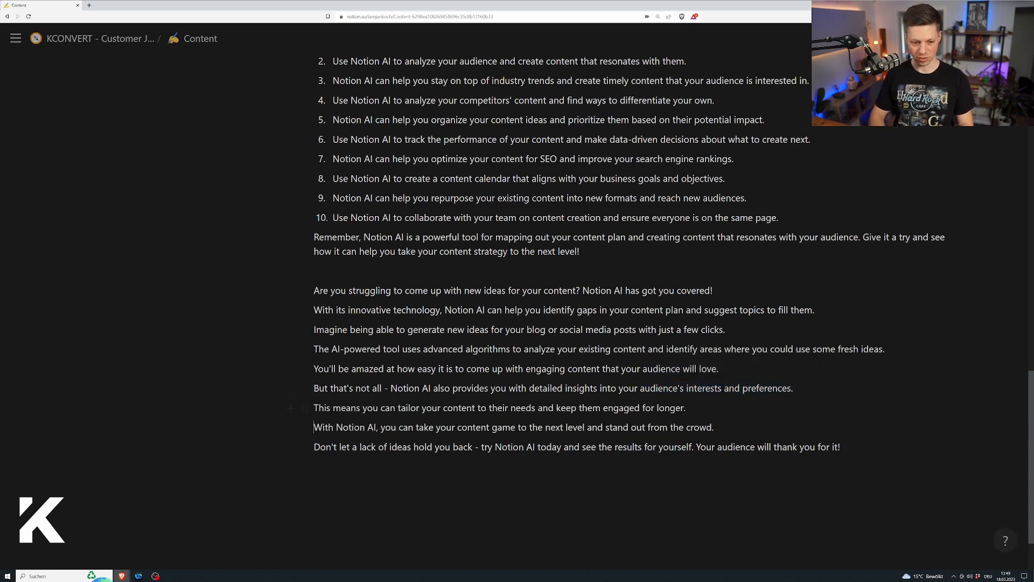
Open an AI prompt below the post's last line and begin it with "Identify gaps in the content above and give me".
left_click(452, 446)
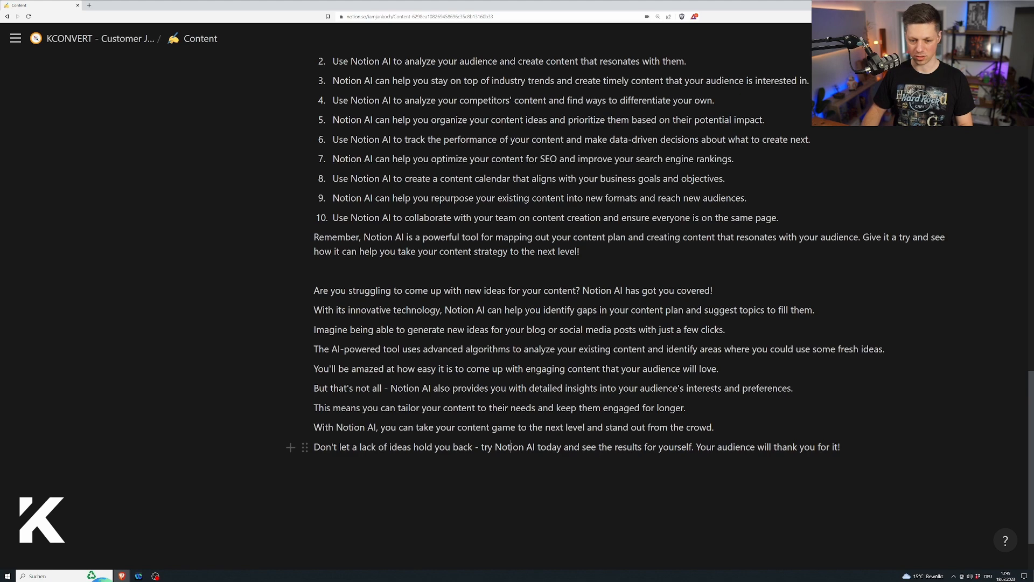
key("Return")
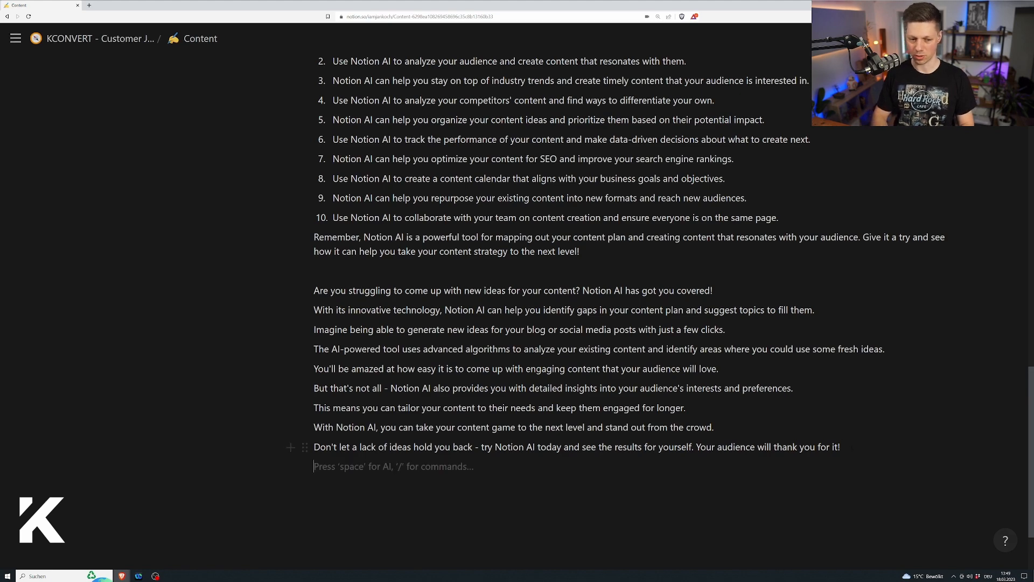
key("space")
type("I")
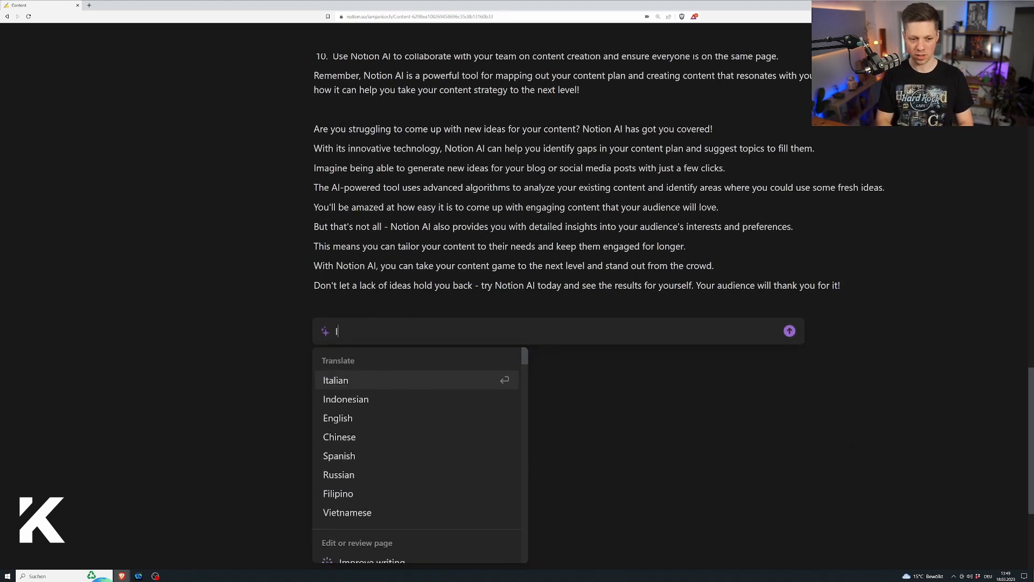
type("den")
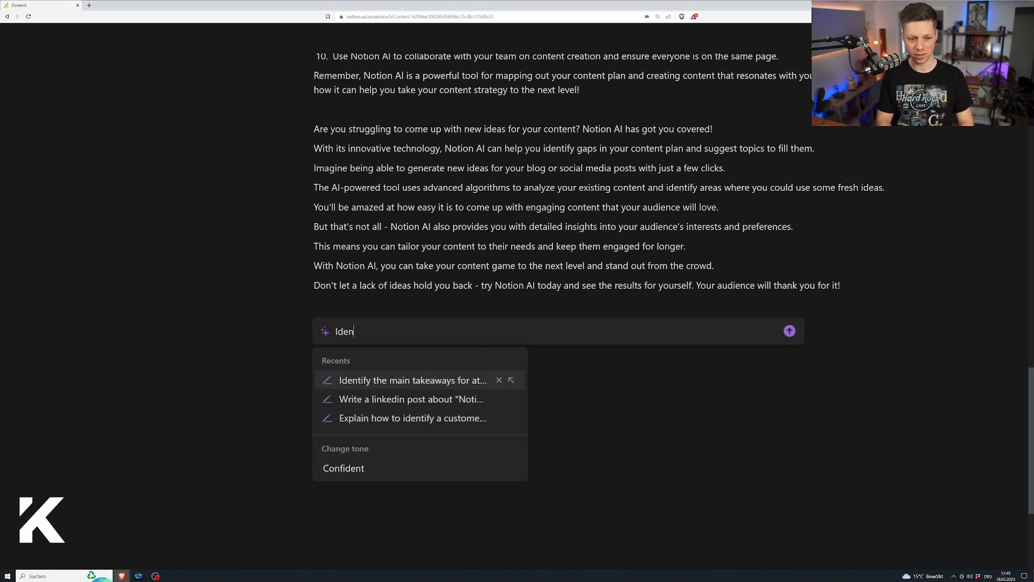
type("tify gaps in th")
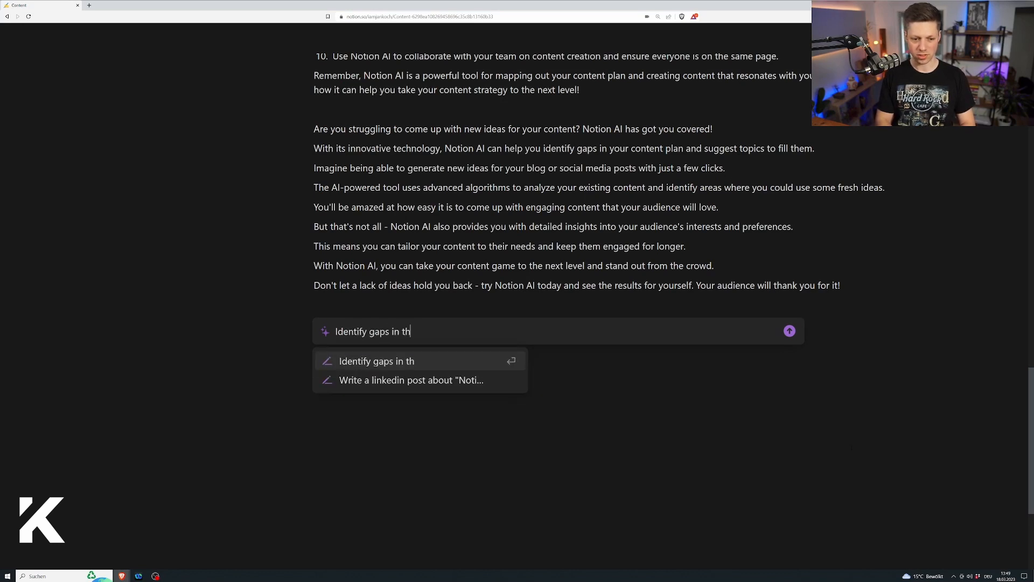
type("e content above a")
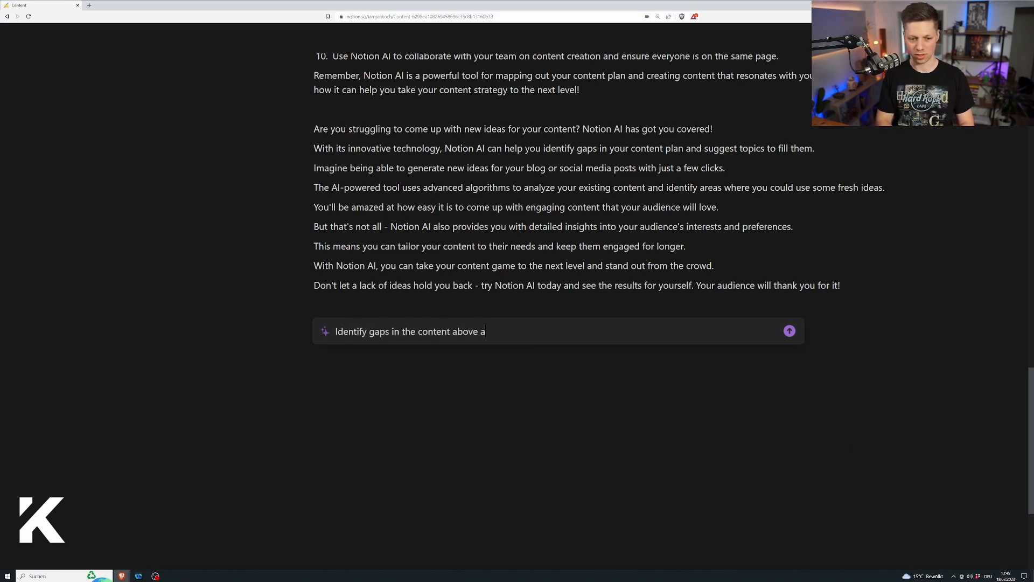
type("nd e")
key("BackSpace")
type("give m")
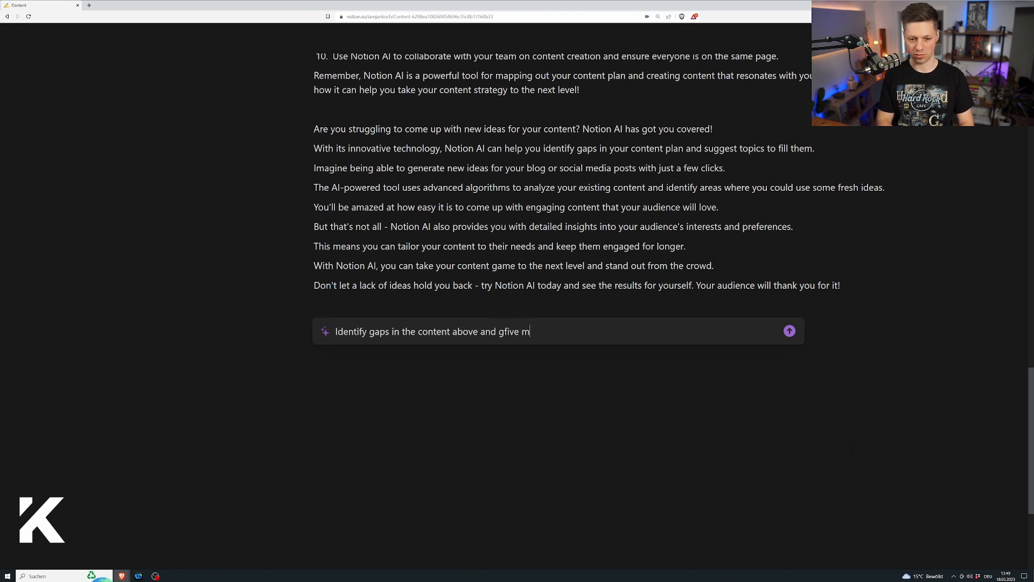
key("BackSpace")
key("BackSpace")
key("BackSpace")
key("BackSpace")
key("BackSpace")
type("ive me ")
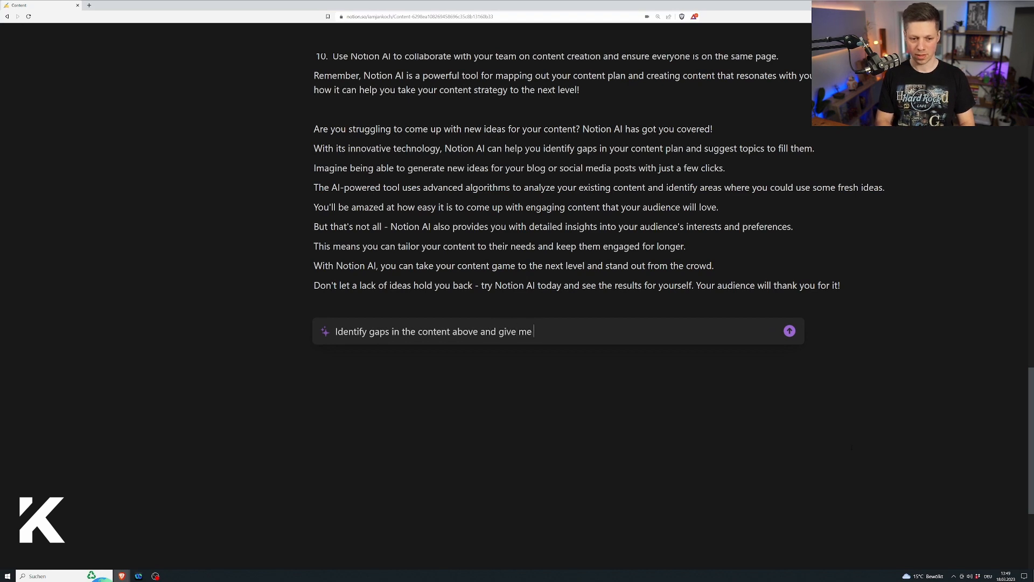
Complete the prompt with "5 ideas for complimentary linkedin articles I could write", generate the list and keep it.
type("5 ideas for ")
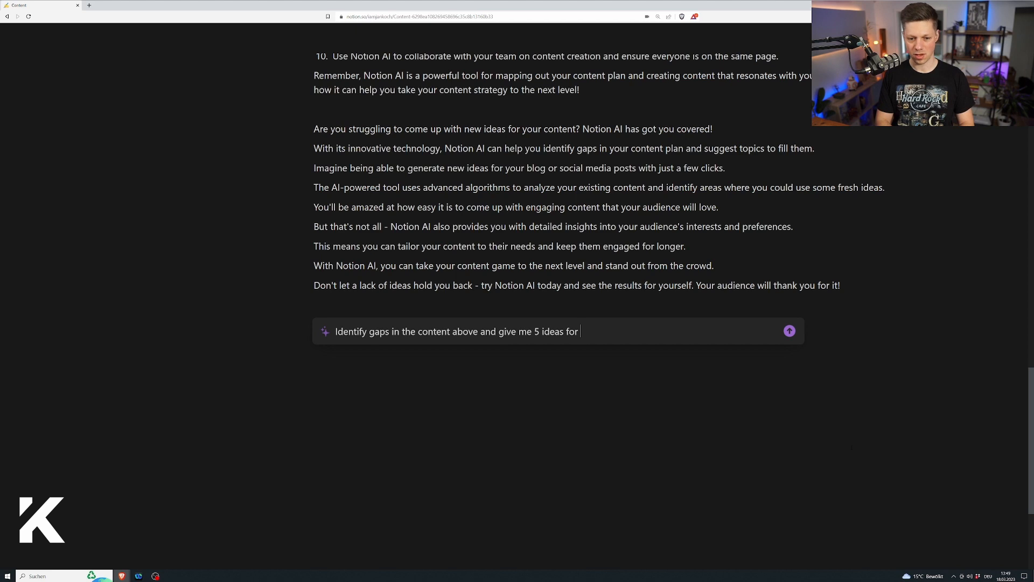
type("complimentary")
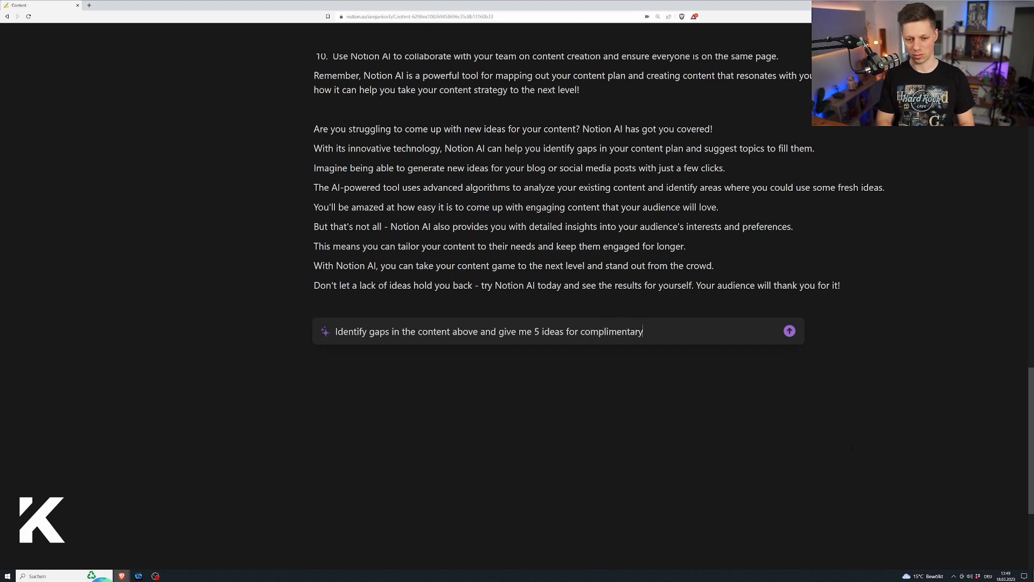
type(" linkedin art")
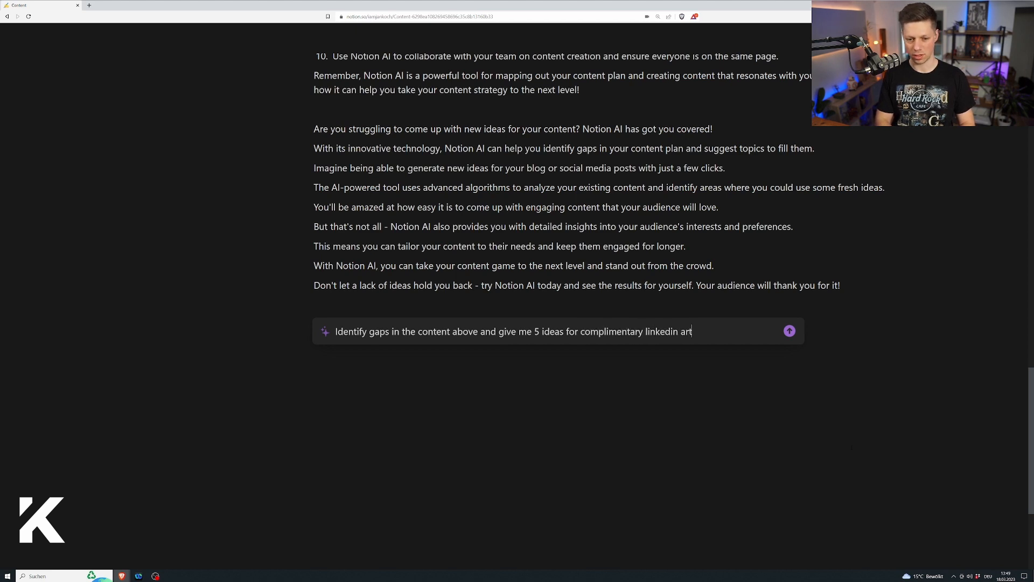
type("icles I could write")
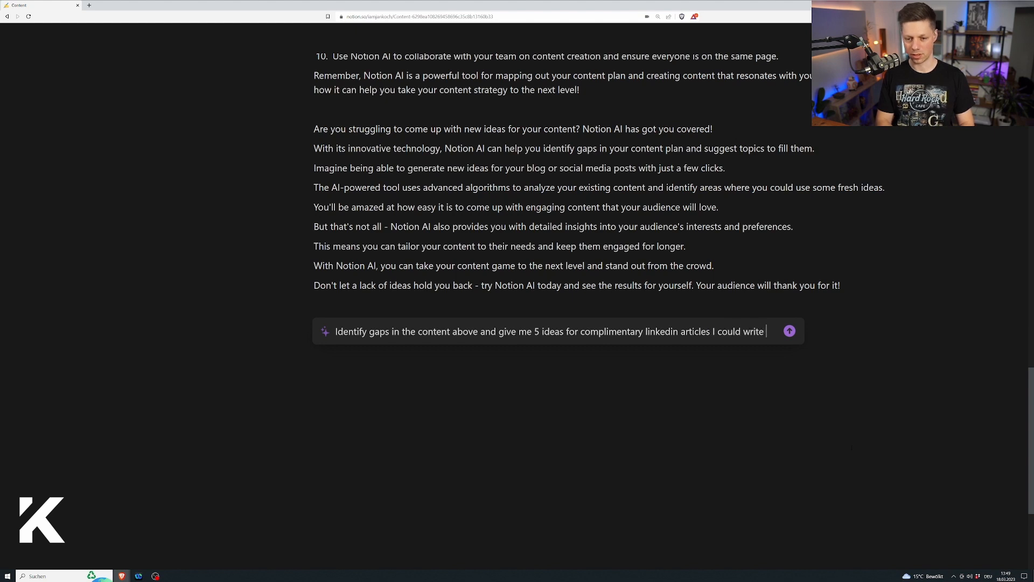
key("Return")
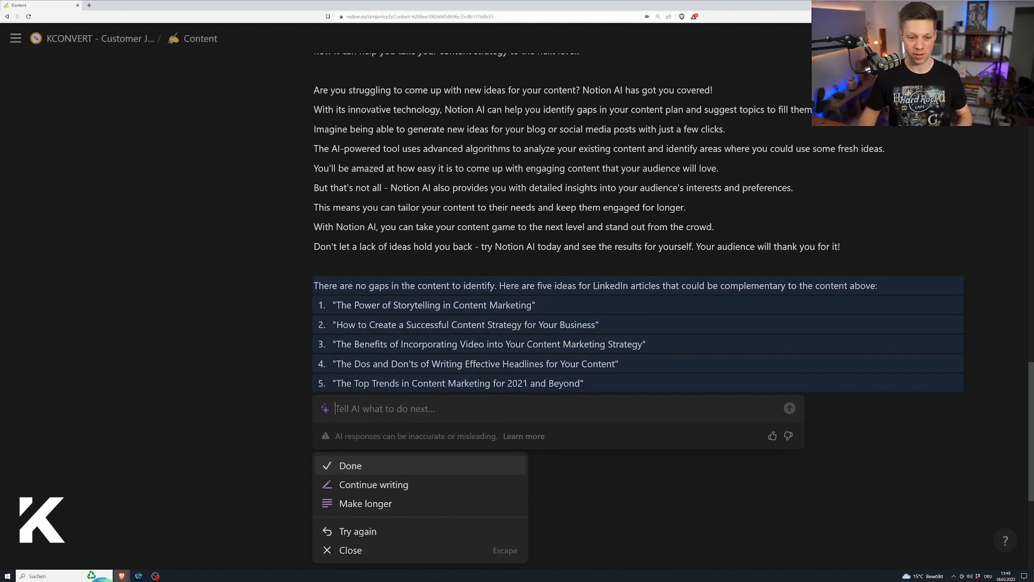
key("Return")
Review the AI's introductory statement about content gaps and the five suggested LinkedIn article titles.
left_click(533, 304)
left_click(446, 286)
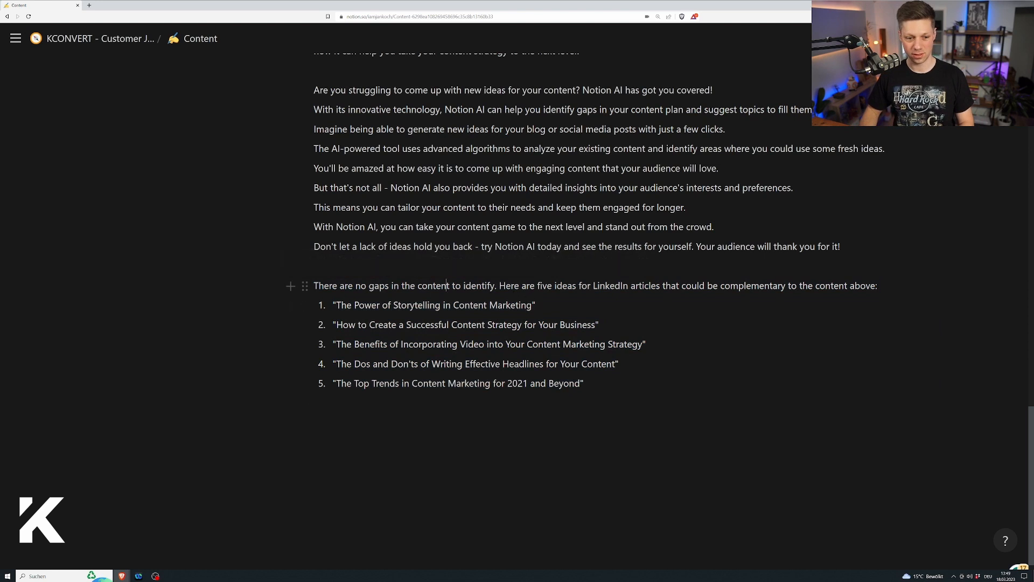
left_click_drag(323, 285, 494, 285)
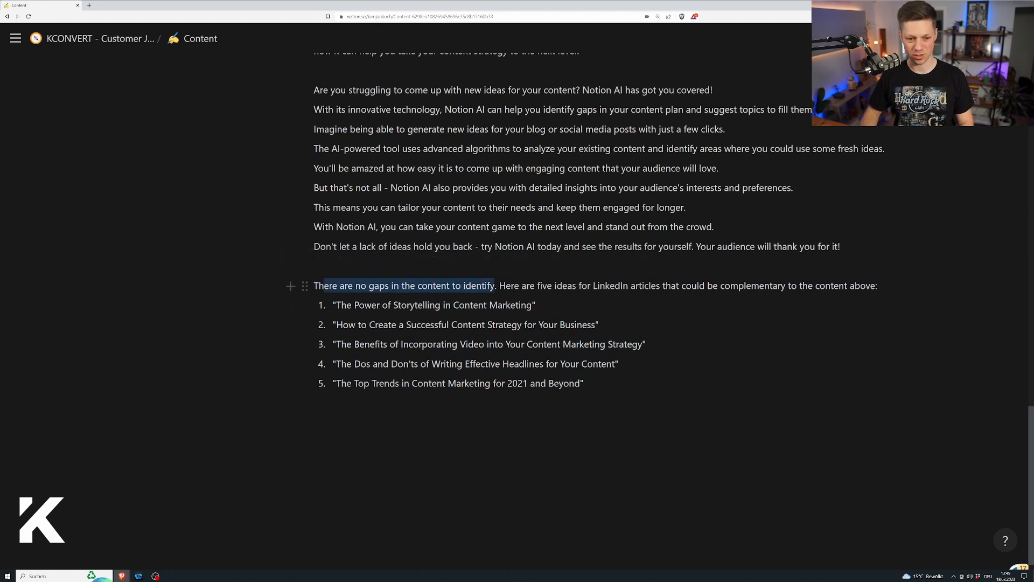
left_click(496, 285)
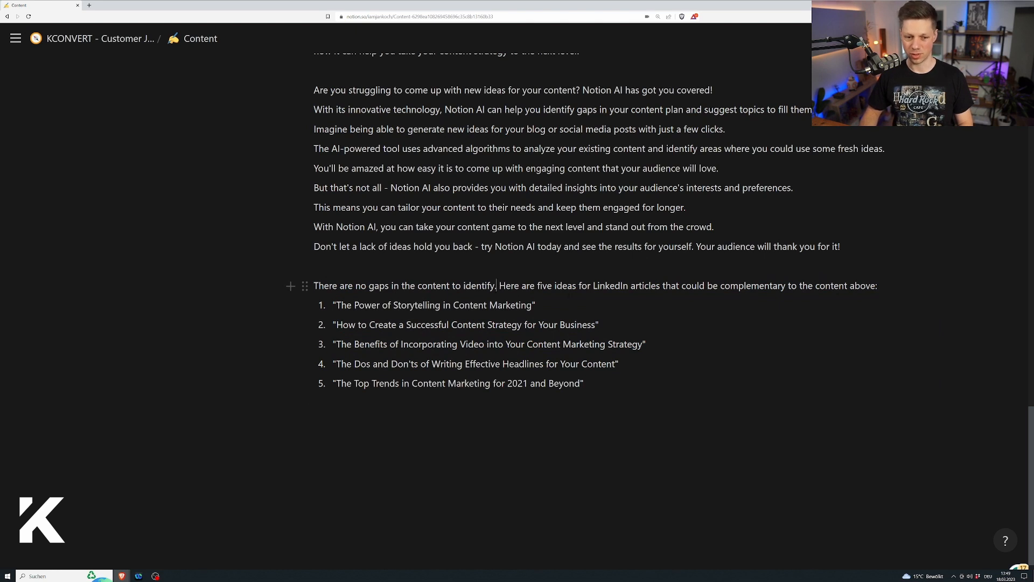
left_click_drag(536, 305, 599, 325)
left_click(336, 305)
left_click(452, 324)
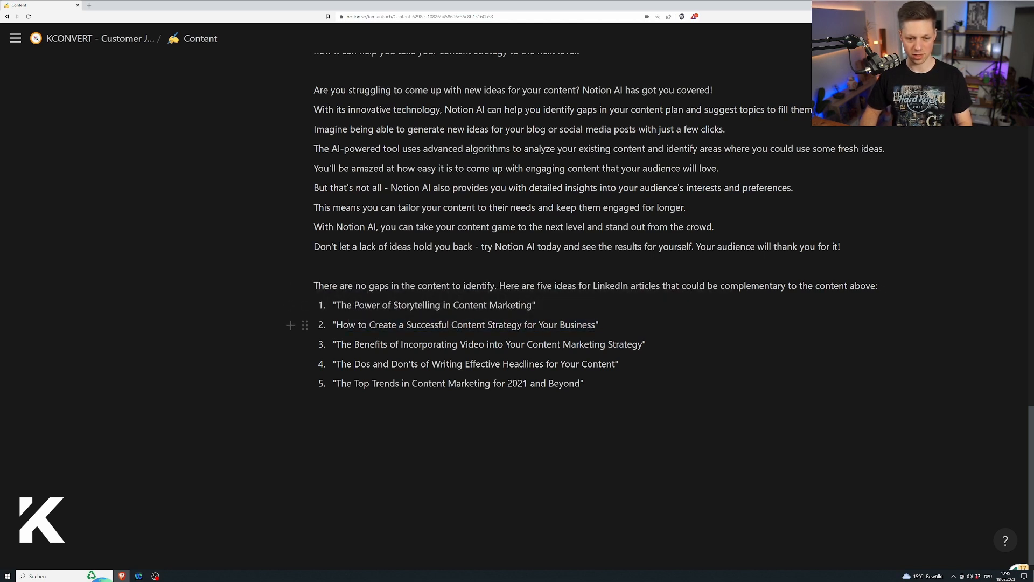
left_click_drag(376, 344, 577, 344)
left_click(474, 345)
left_click_drag(336, 364, 502, 364)
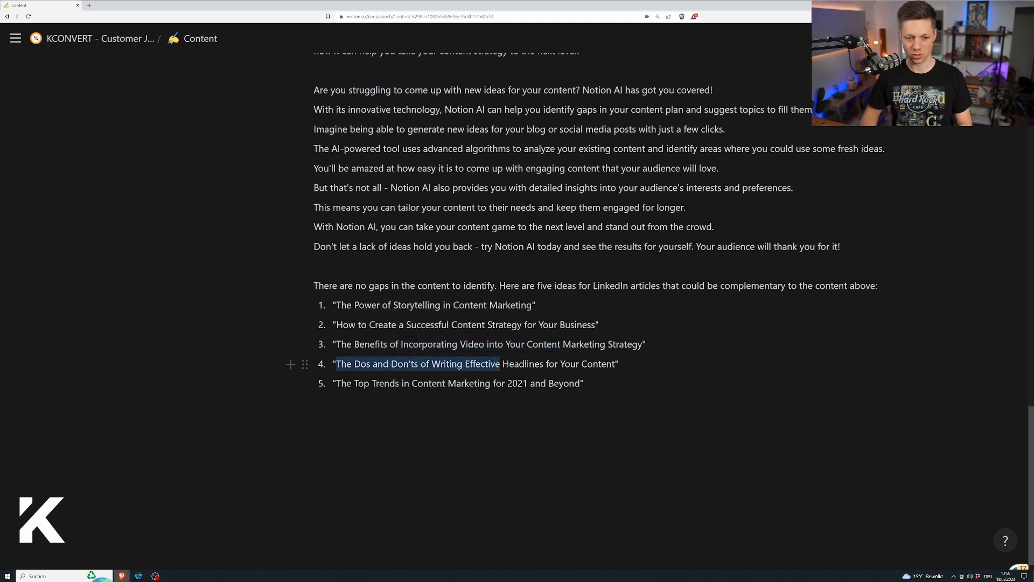
left_click(502, 364)
left_click_drag(364, 383, 523, 383)
left_click(503, 383)
left_click(523, 383)
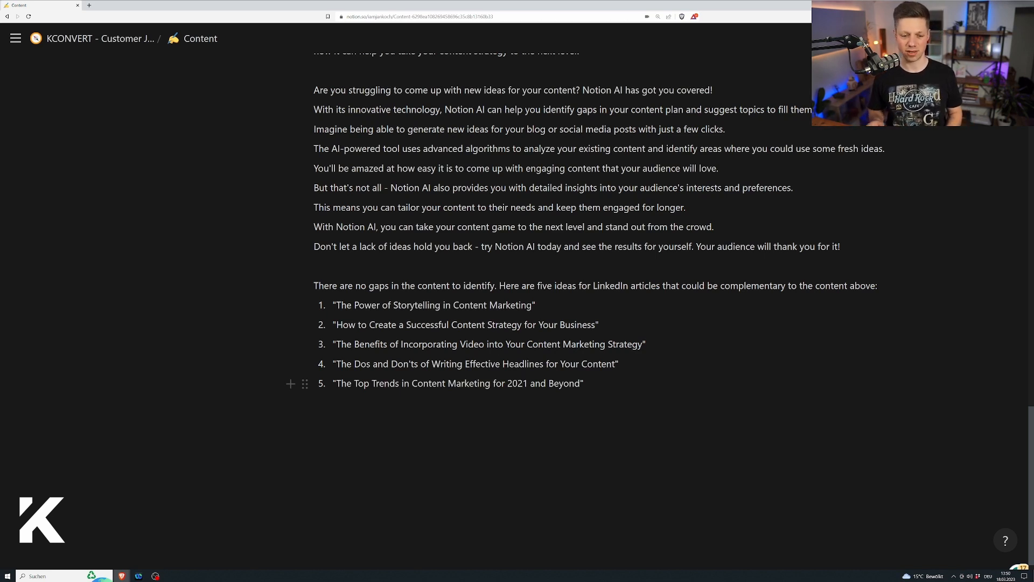
Copy the article title "The Power of Storytelling in Content Marketing" into a new card in the Article column of the Content Ideas board.
left_click_drag(536, 305, 336, 305)
key("ctrl+c")
left_click(518, 305)
scroll(511, 237, "up", 15)
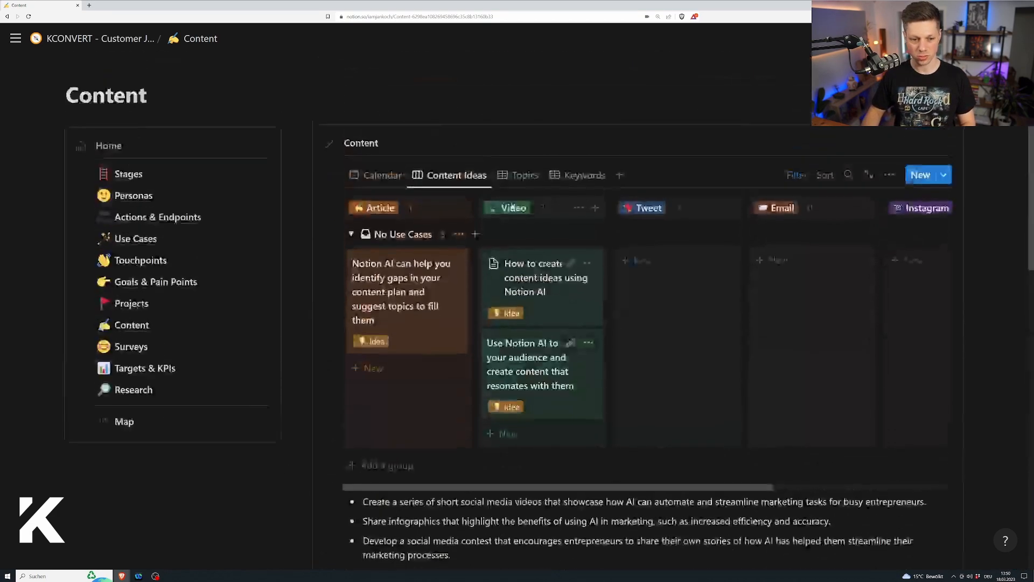
scroll(510, 237, "down", 3)
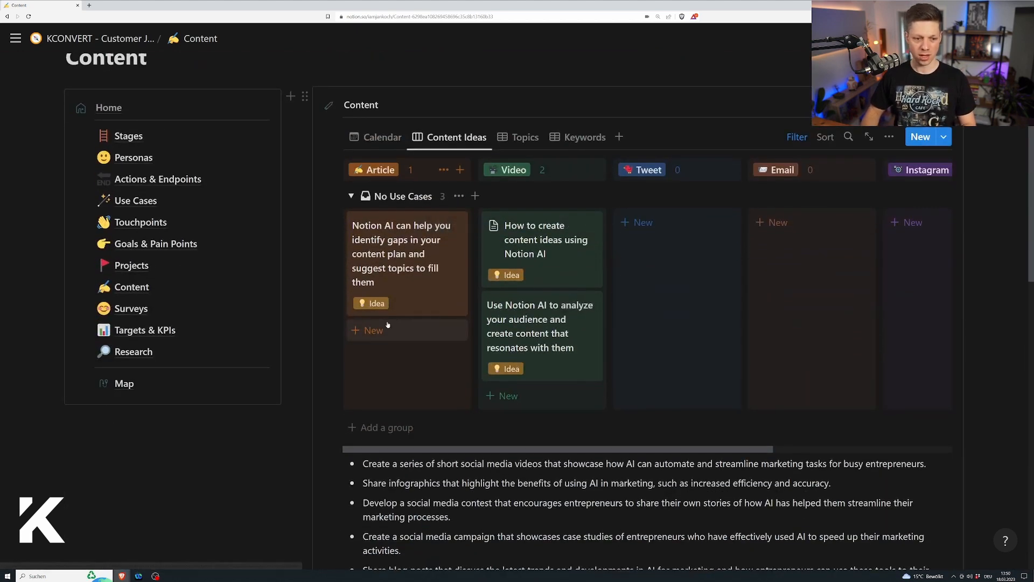
left_click(370, 329)
key("ctrl+v")
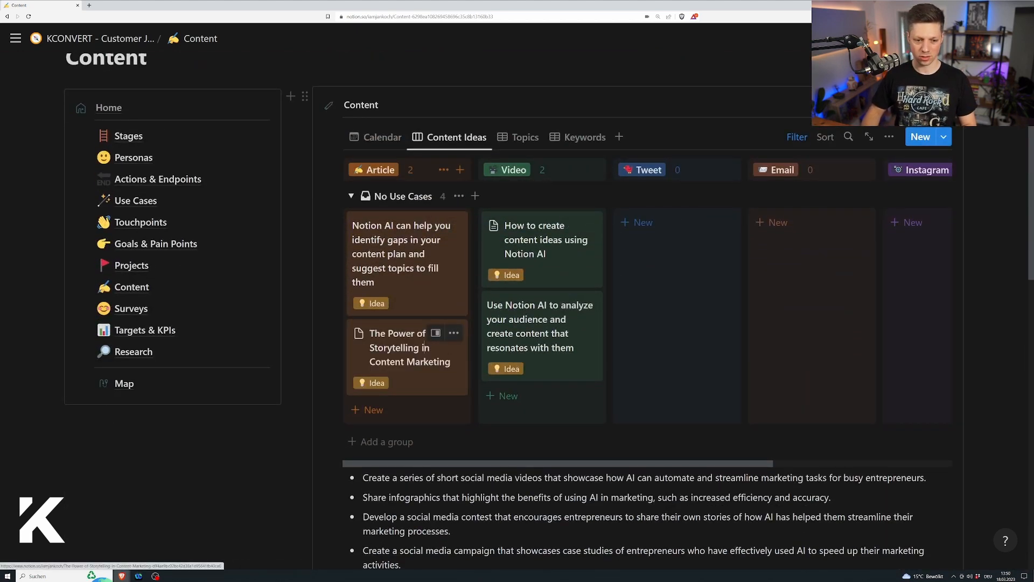
Insert "with AI" after "Storytelling" in the new Article card's title.
left_click(421, 347)
type("wiot")
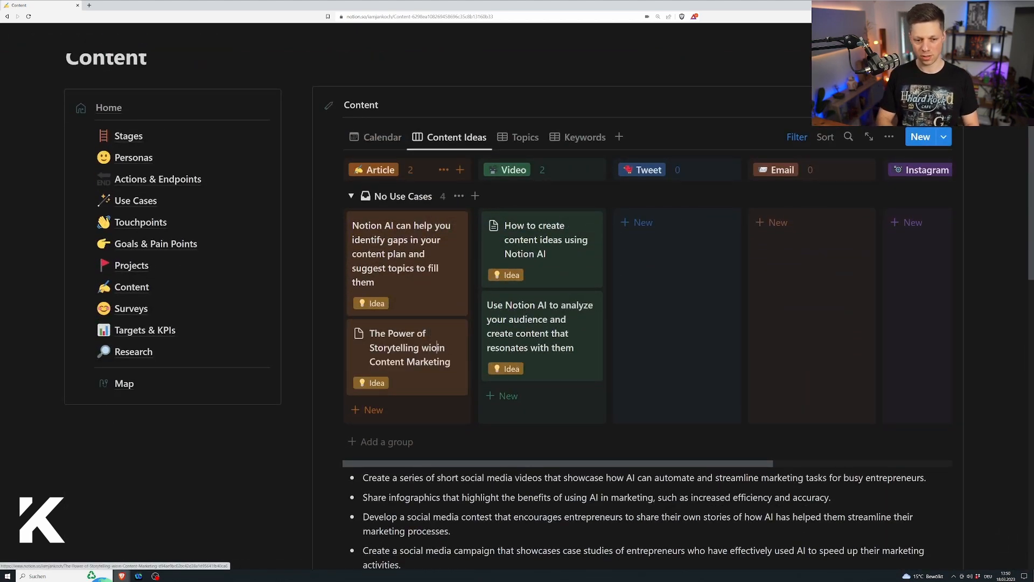
key("BackSpace")
key("BackSpace")
type("th AI")
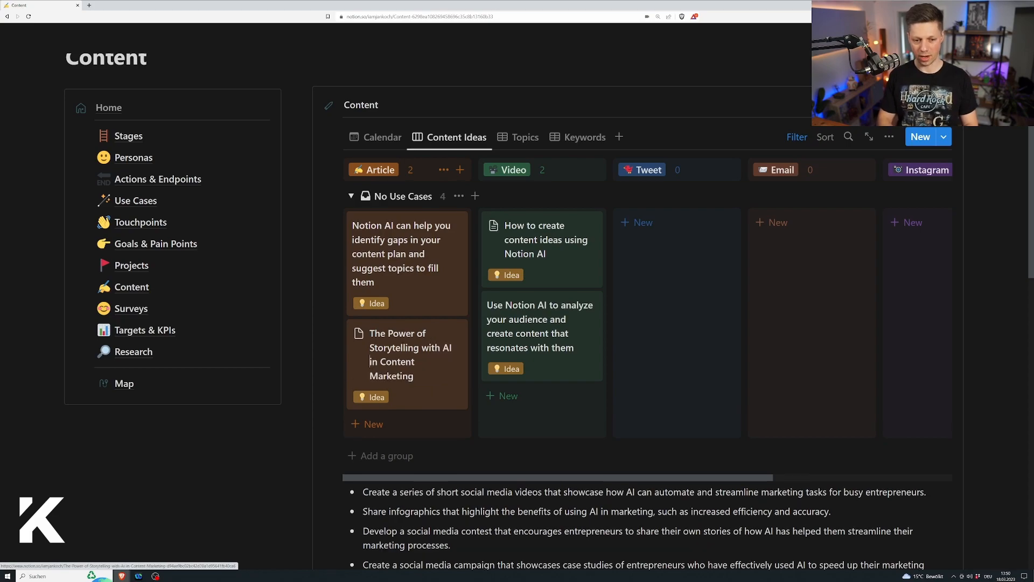
Add the second suggested title as an Article card, worded "How to use AI to Create a Successful Content Strategy for Your Business".
scroll(517, 324, "down", 15)
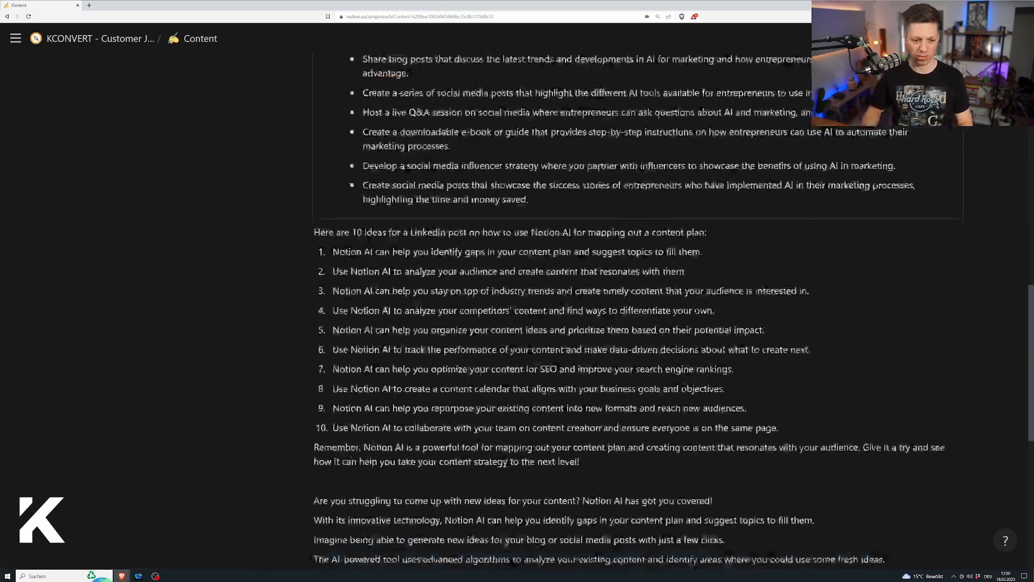
scroll(402, 338, "down", 4)
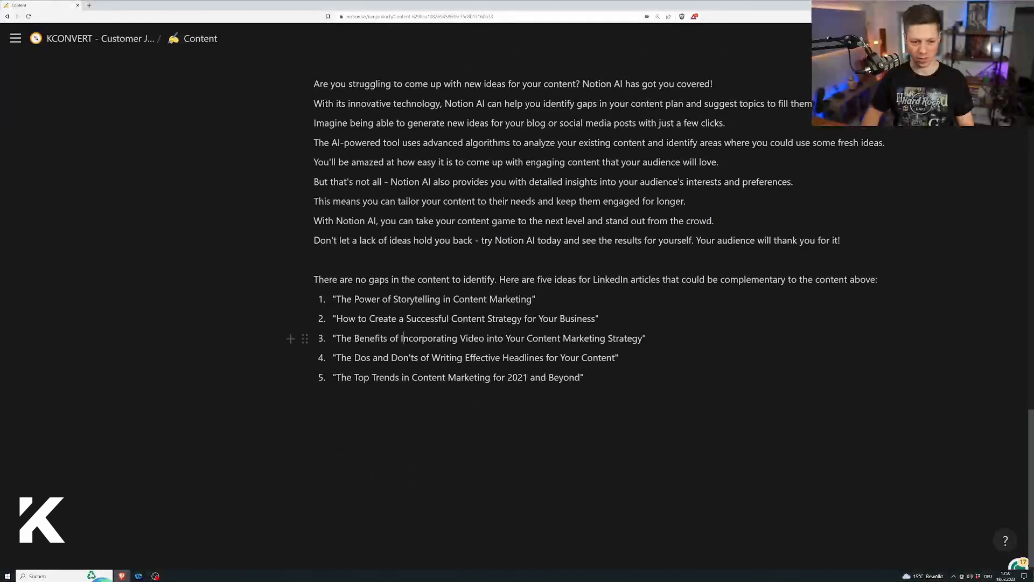
left_click_drag(336, 319, 595, 318)
scroll(404, 303, "up", 10)
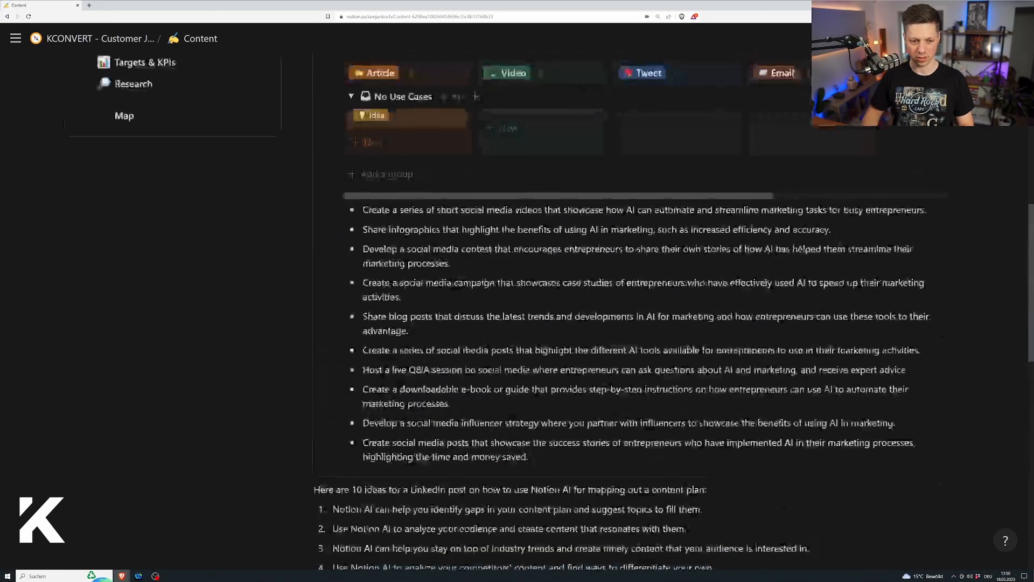
left_click_drag(404, 303, 377, 323)
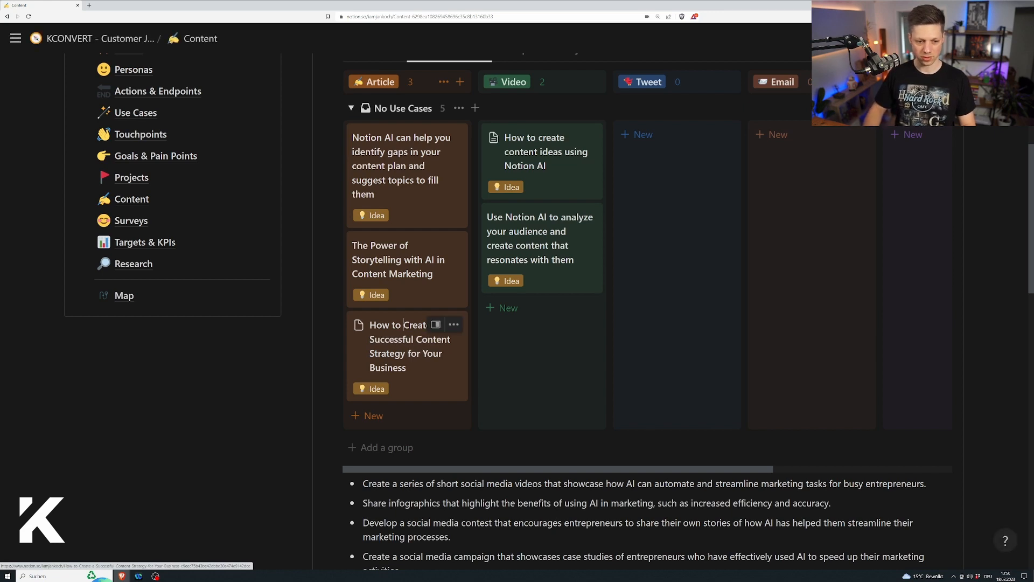
type("use AI to")
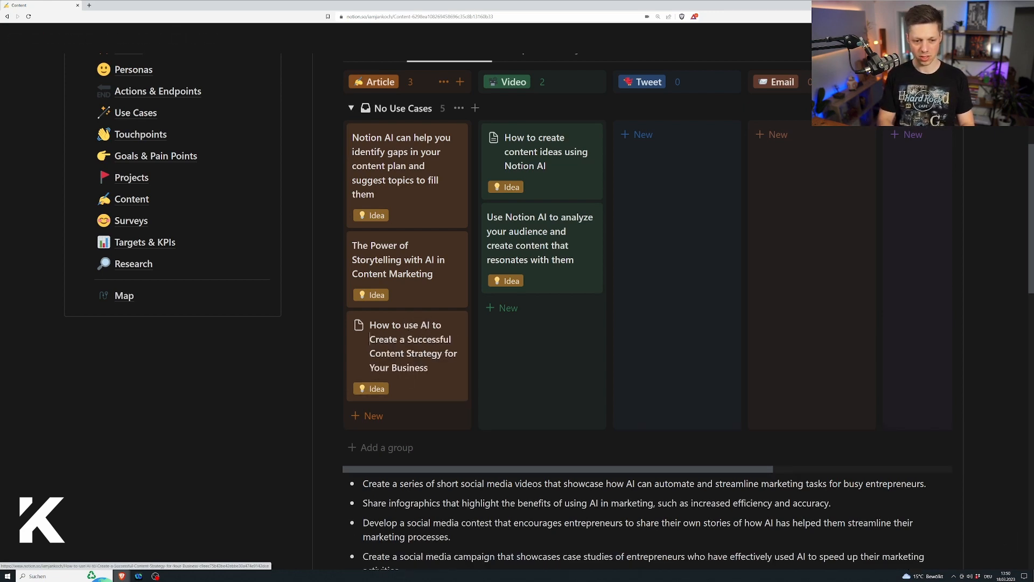
left_click(264, 336)
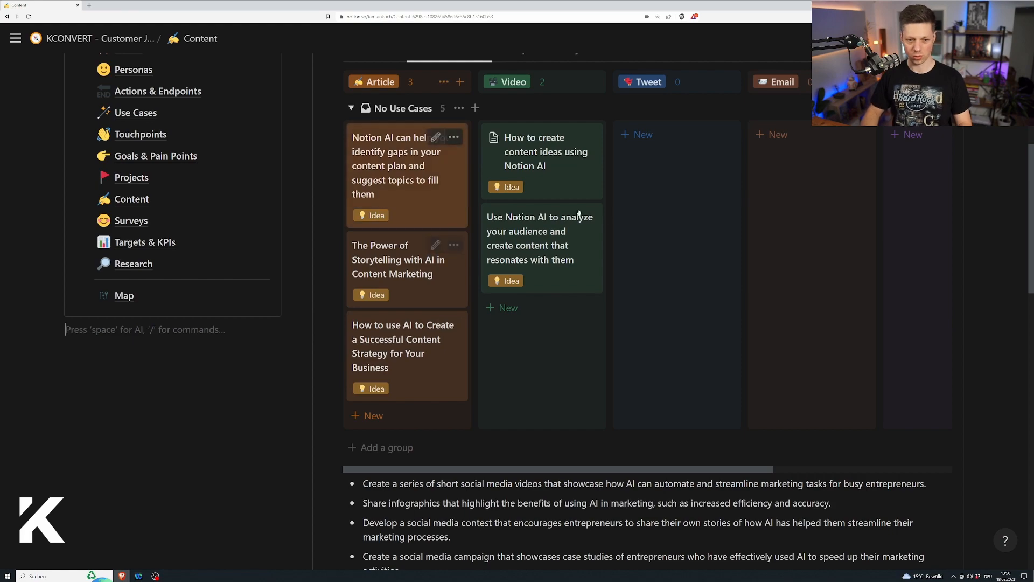
Copy the full LinkedIn post, from "Are you struggling to come up with new ideas" through "Your audience will thank you for it!".
scroll(484, 267, "up", 1)
scroll(484, 267, "down", 10)
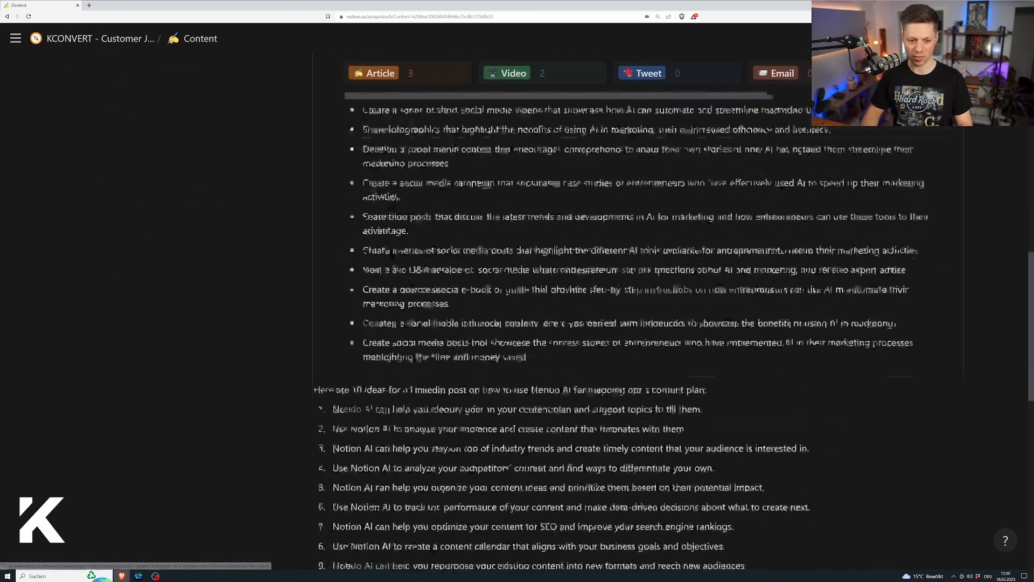
scroll(484, 267, "down", 3)
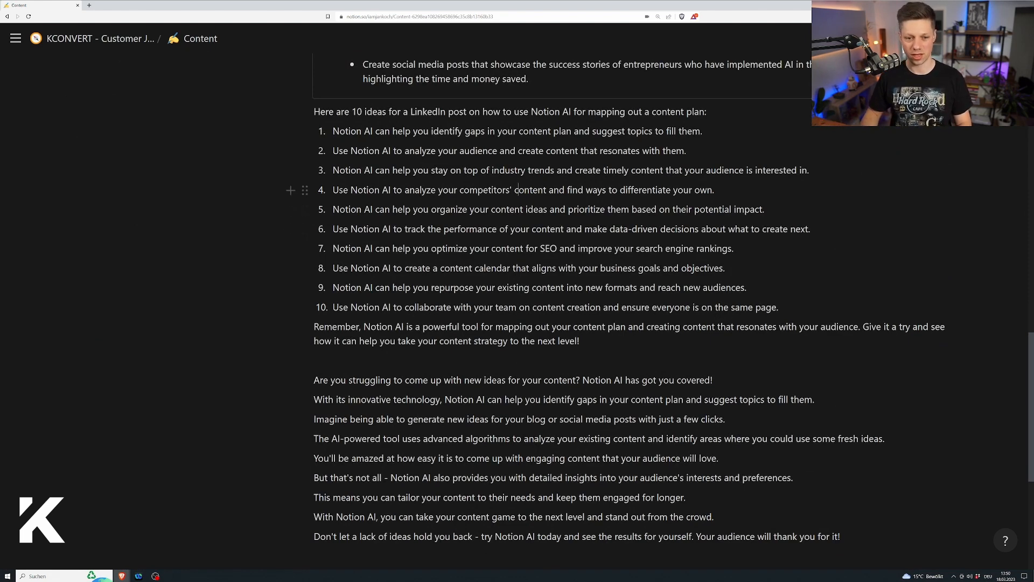
scroll(518, 189, "down", 1)
scroll(517, 153, "up", 2)
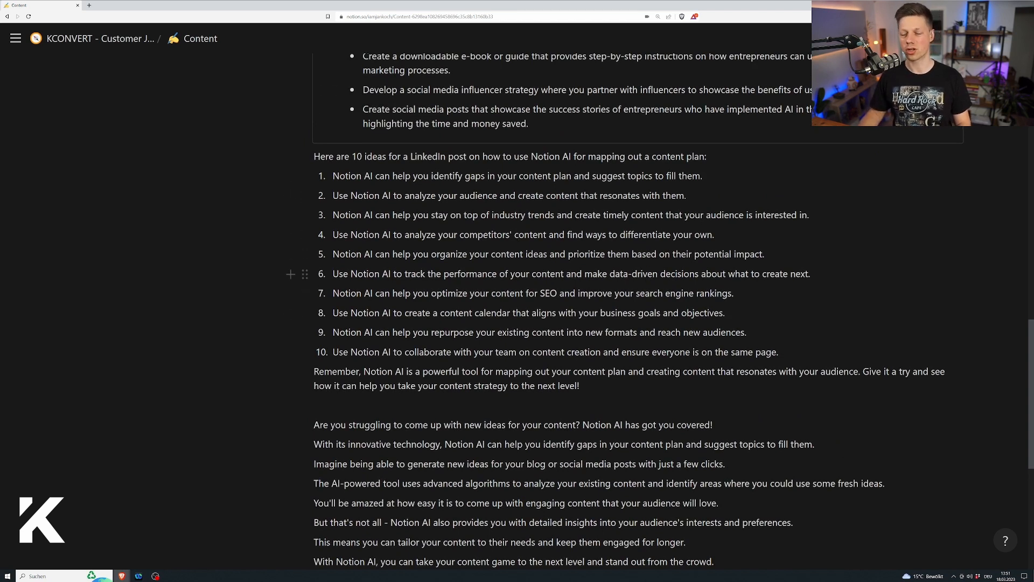
scroll(517, 323, "down", 5)
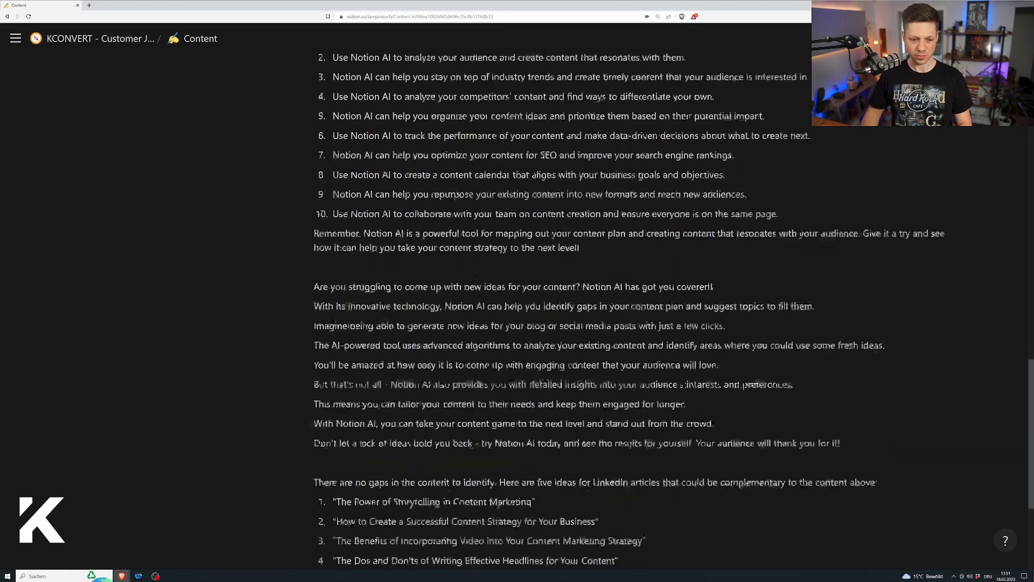
left_click_drag(840, 334, 314, 179)
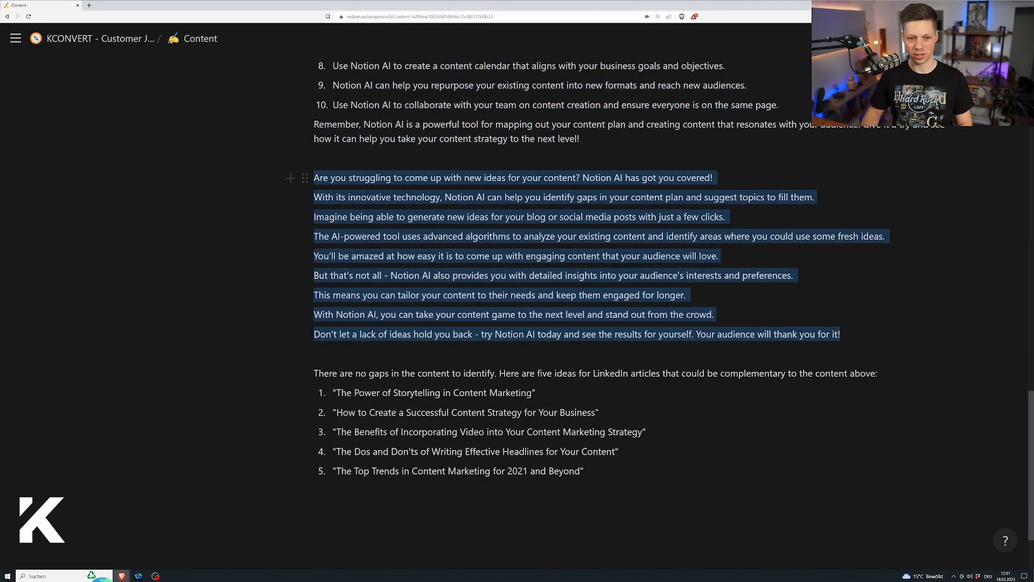
Try to rename the Instagram column of the Content Ideas board to "Linkedin".
scroll(314, 179, "up", 5)
scroll(538, 216, "up", 15)
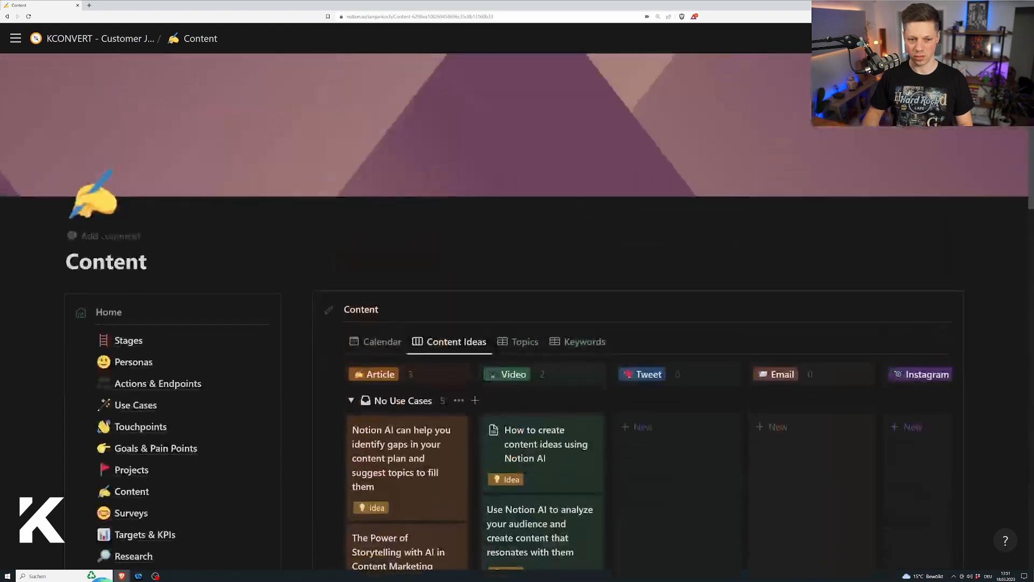
scroll(539, 215, "down", 4)
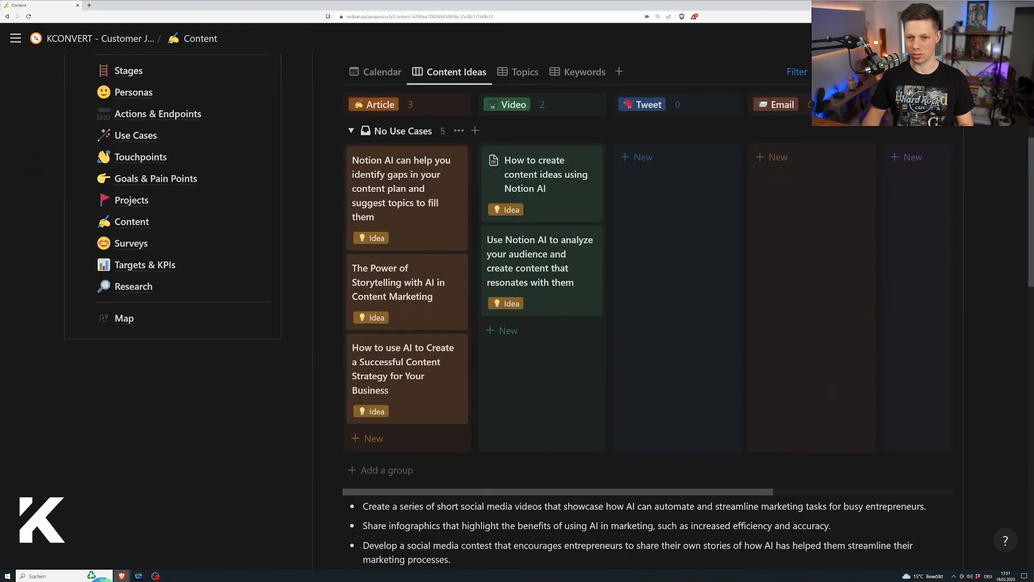
scroll(631, 296, "right", 1)
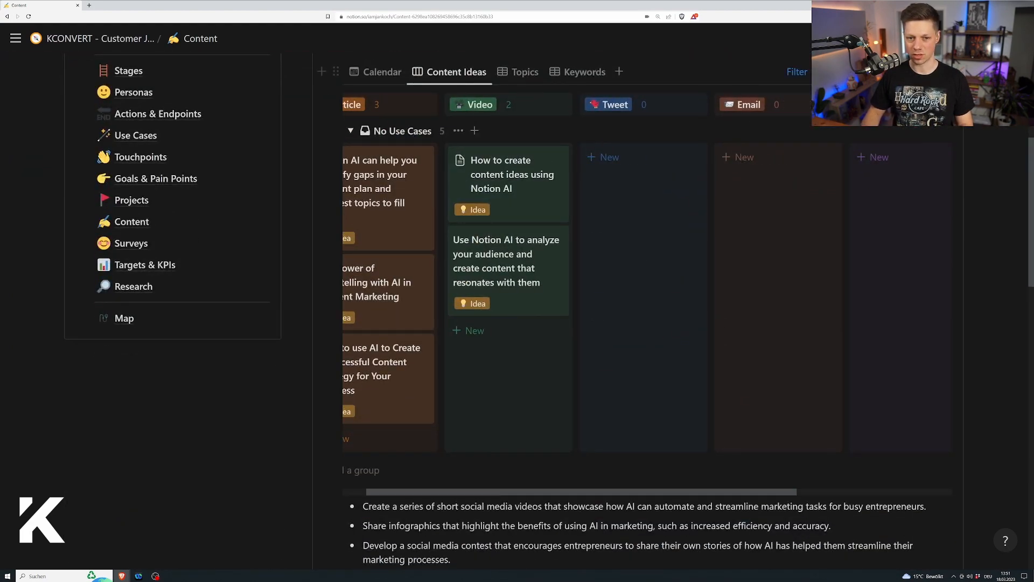
left_click(883, 105)
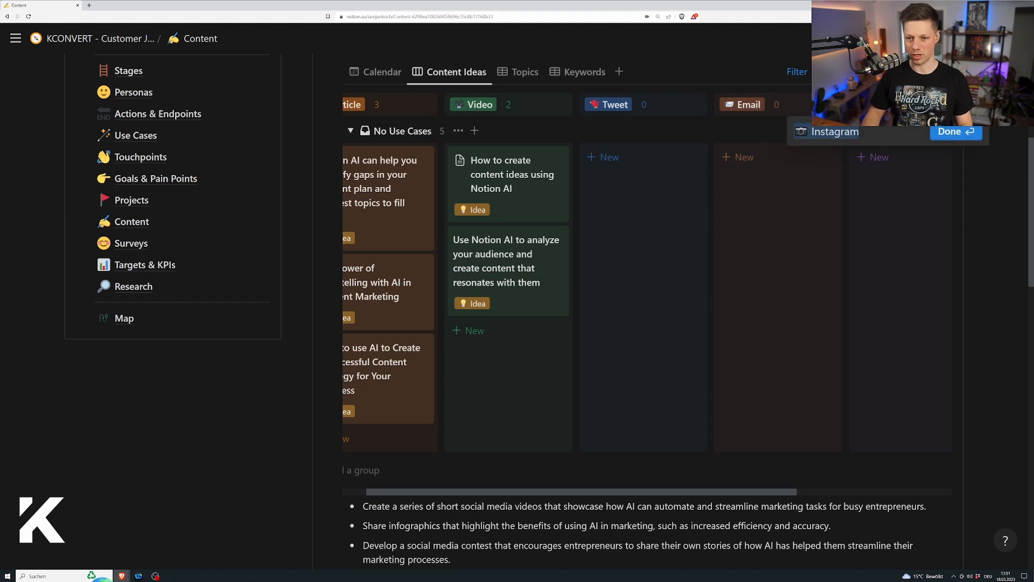
type("Linkedin")
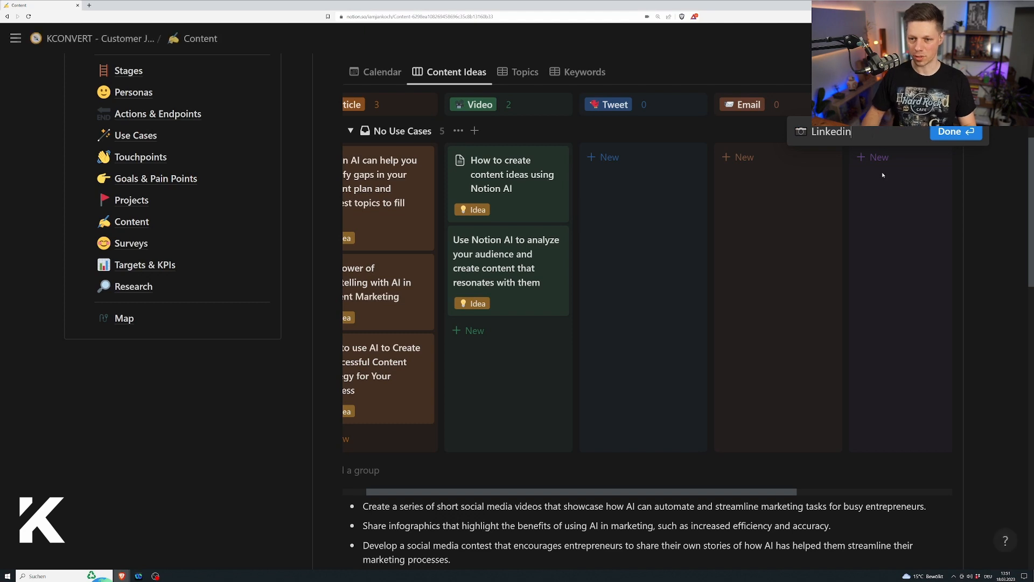
key("Return")
Create a card in the Instagram column titled "Notion AI for LinkedIN" with the copied LinkedIn post as its page content.
left_click(878, 157)
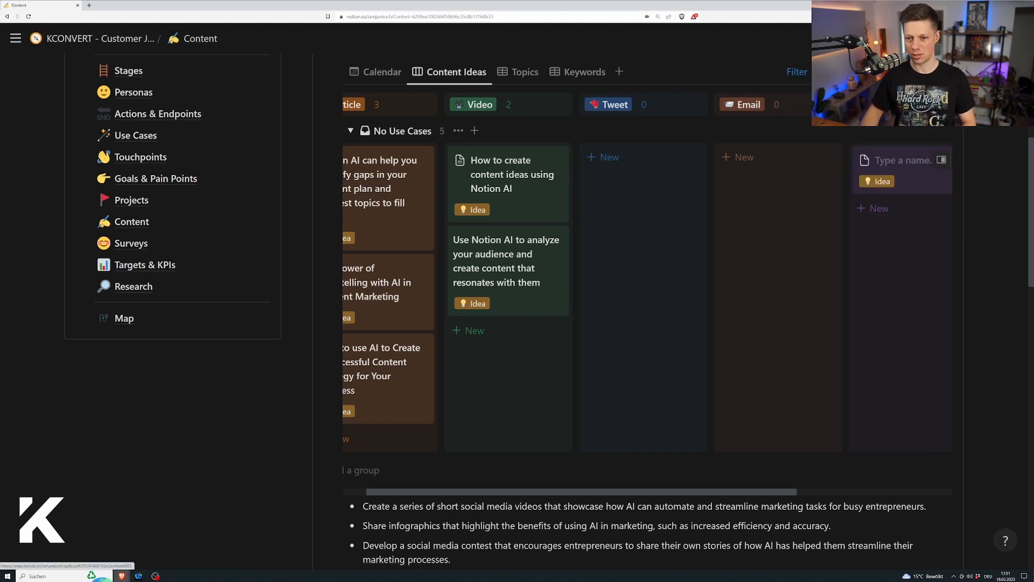
key("ctrl+v")
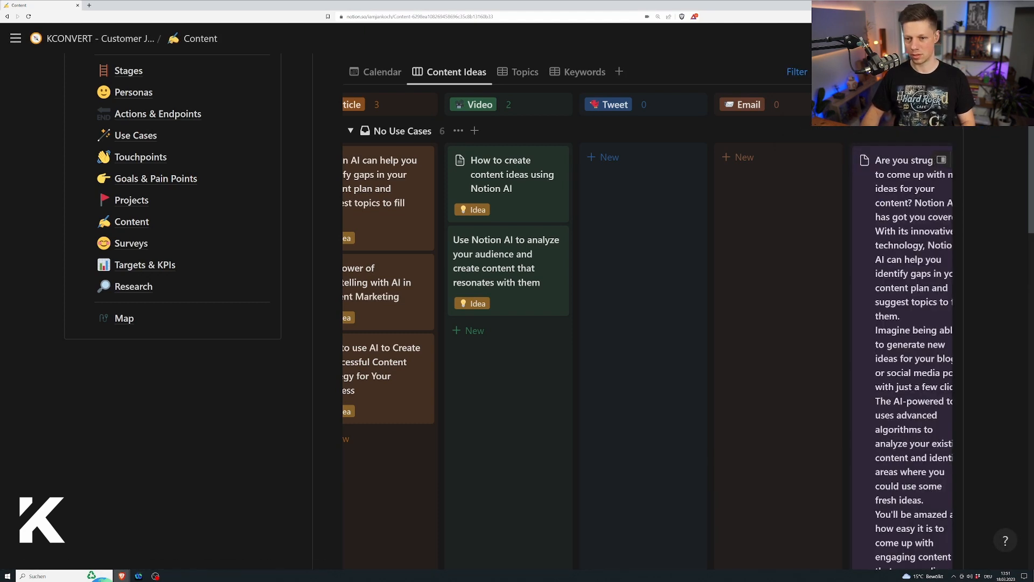
left_click(894, 199)
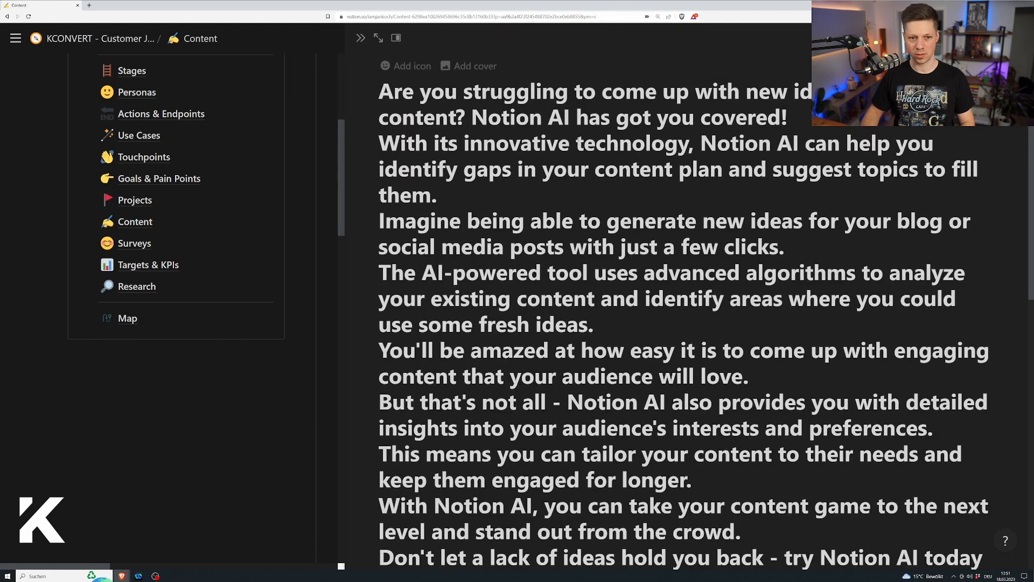
key("ctrl+a")
type("Noti")
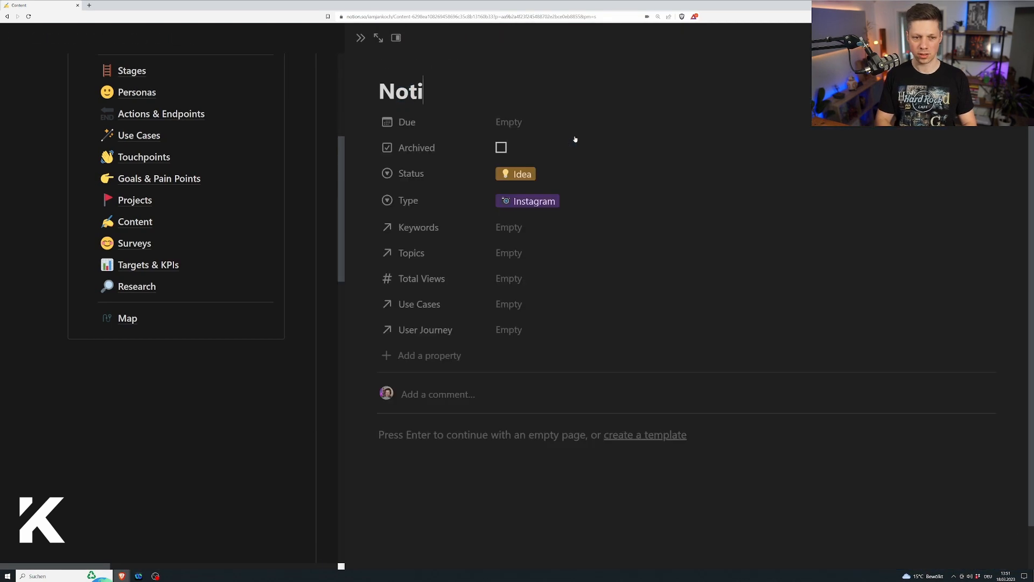
type("on AI for LinkedIN")
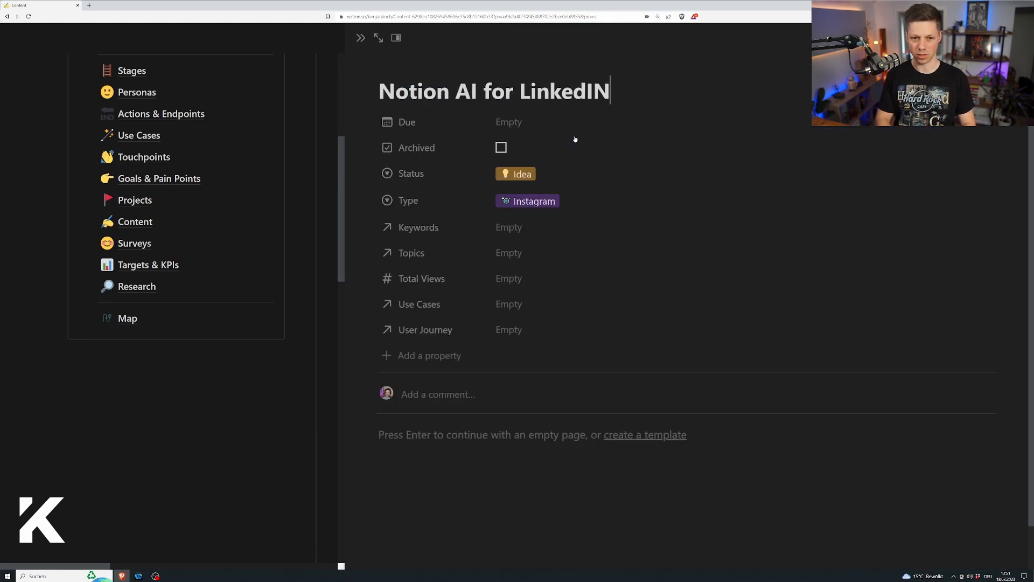
key("Return")
type("Are you struggling to come up with new ideas for your content? Notion AI has got you covered! With its innovative technology, Notion AI can help you identify gaps in your content plan and suggest topics to fill them. Imagine being able to generate new ideas for your blog or social media posts with just a few clicks. The AI-powered tool uses advanced algorithms to analyze your existing content and identify areas where you could use some fresh ideas. You'll be amazed at how easy it is to come up with engaging content that your audience will love. But that's not all - Notion AI also provides you with detailed insights into your audience's interests and preferences. This means you can tailor your content to their needs and keep them engaged for longer. With Notion AI, you can take your content game to the next level and stand out from the crowd. Don't let a lack of ideas hold you back - try Notion AI today and see the results for yourself. Your audience will thank you for it!")
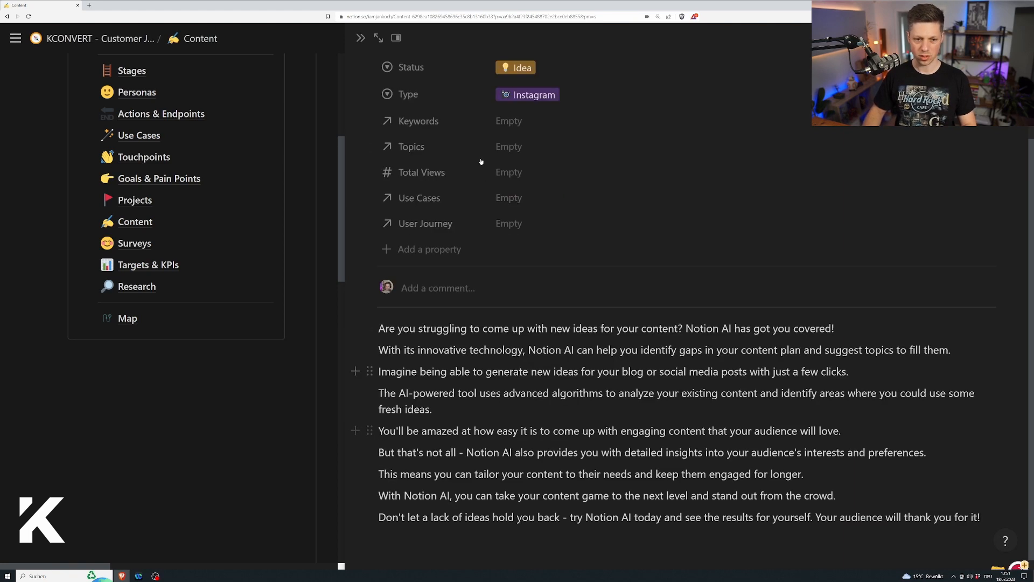
Set the card's Type to a newly created "LinkedIn" option and close the card page.
scroll(481, 162, "up", 3)
left_click(565, 185)
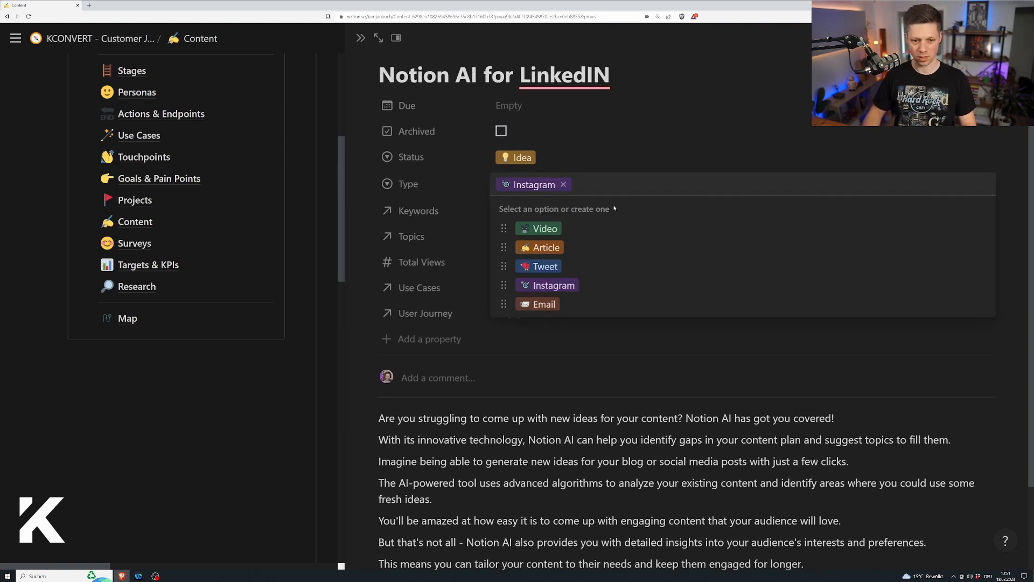
type("LinkedI")
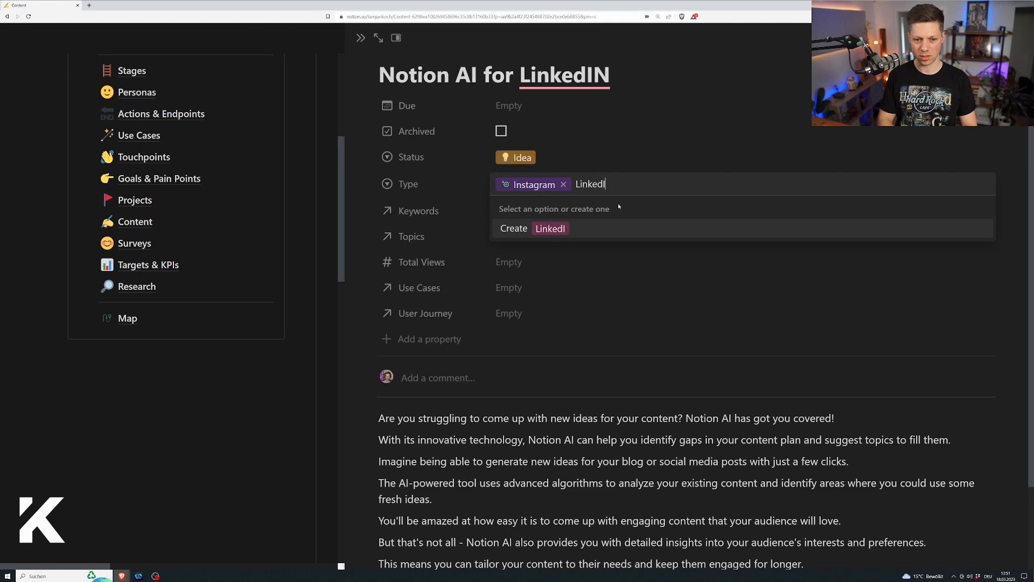
type("n")
key("Return")
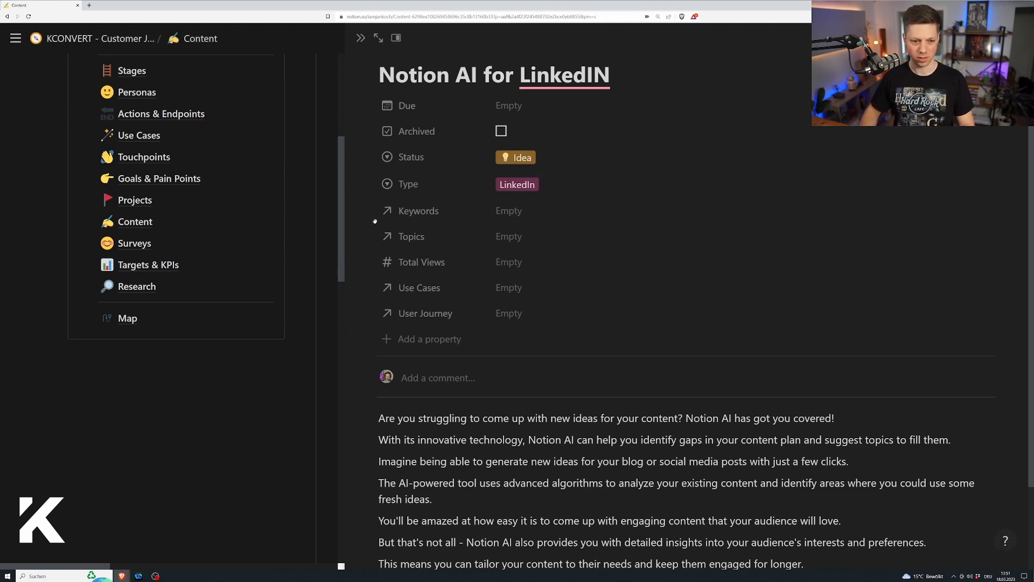
left_click(360, 38)
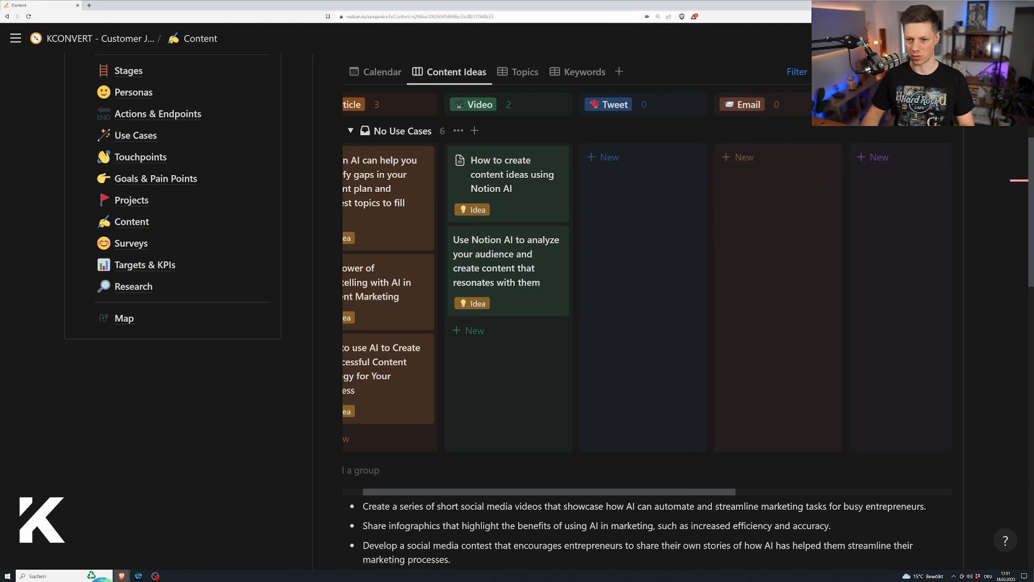
Change the color of the purple Instagram column to Blue.
left_click(949, 104)
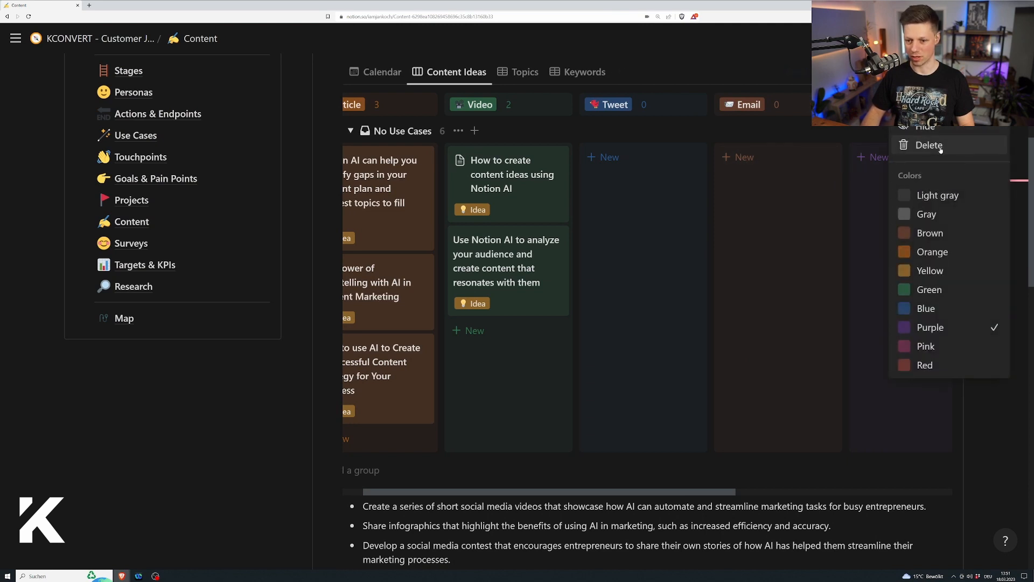
left_click(934, 309)
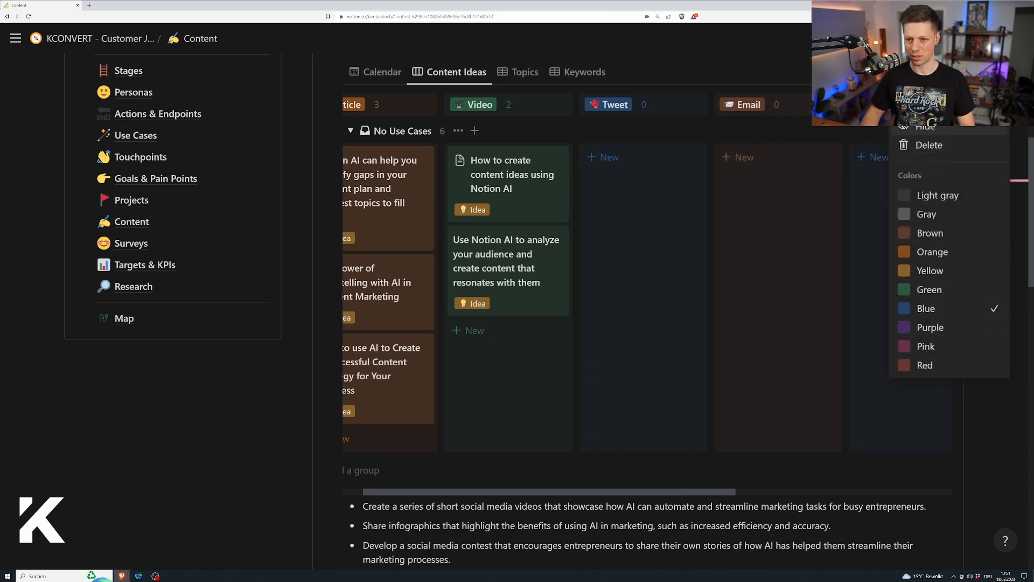
left_click(806, 86)
scroll(806, 86, "down", 5)
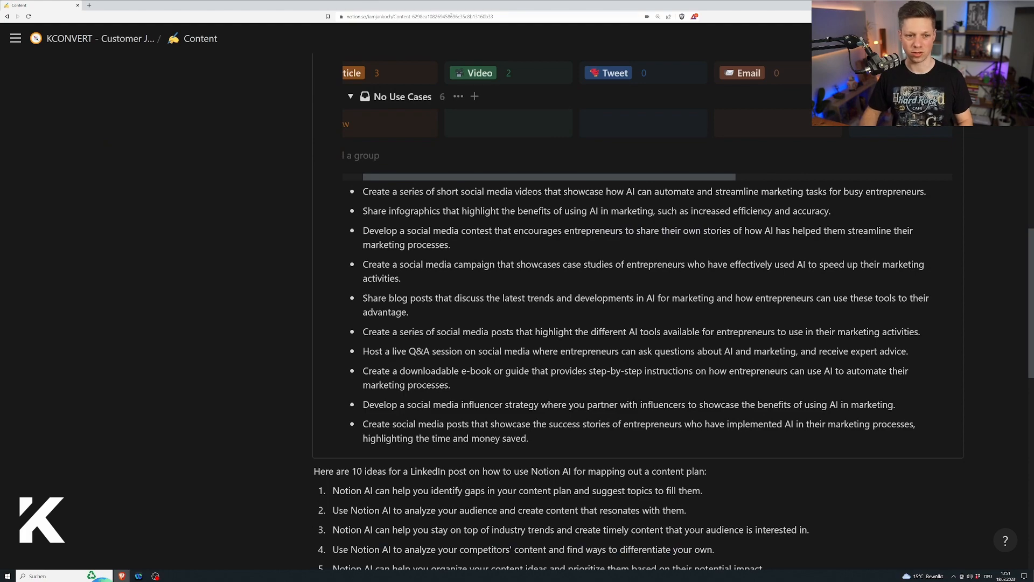
scroll(638, 318, "down", 9)
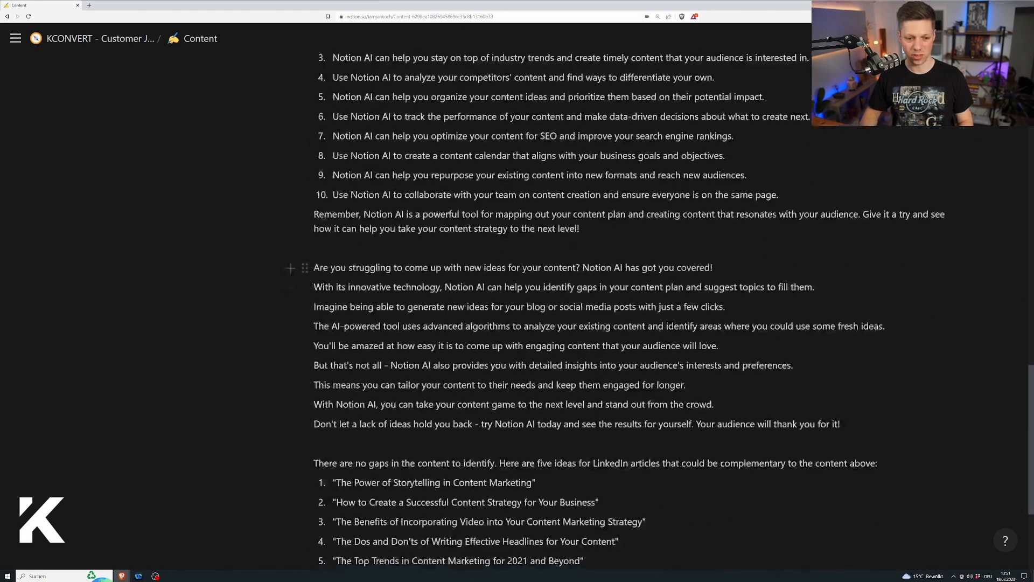
left_click_drag(314, 267, 871, 425)
left_click(871, 426)
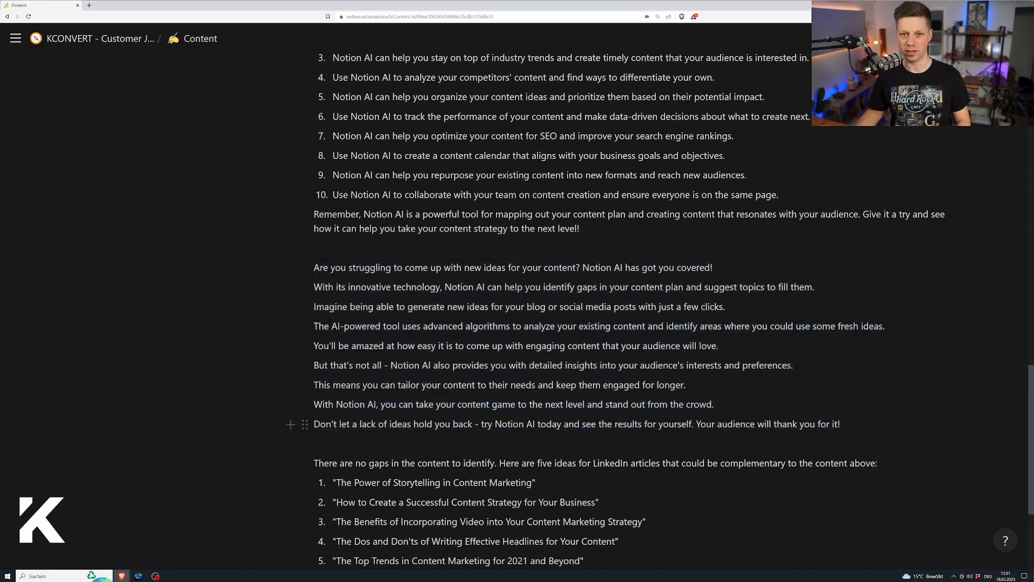